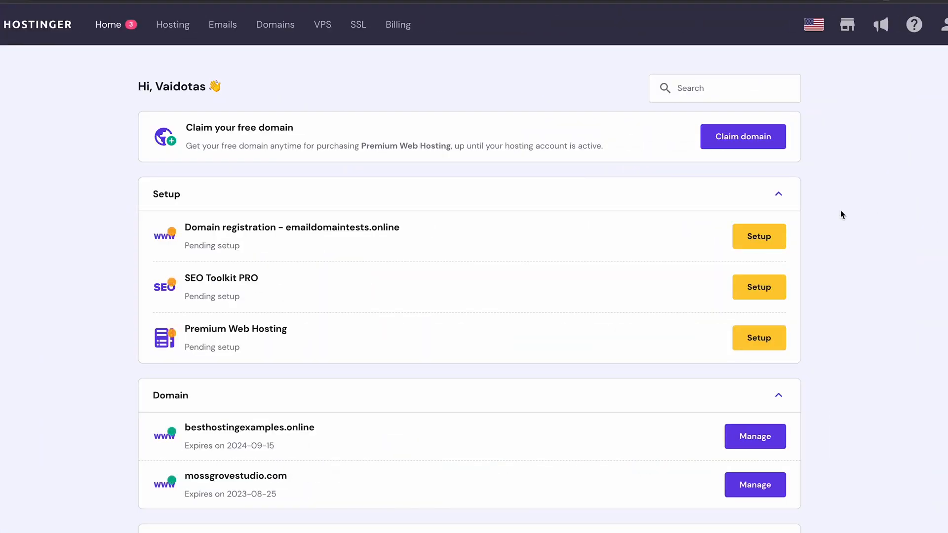
Check the availability of the domain besthostingtestweb with the .com extension and claim it as the plan's free domain
{"action": "left_click", "coordinate": [774, 145]}
{"action": "left_click", "coordinate": [459, 303]}
{"action": "type", "text": "besthostingtestweb"}
{"action": "left_click", "coordinate": [619, 304]}
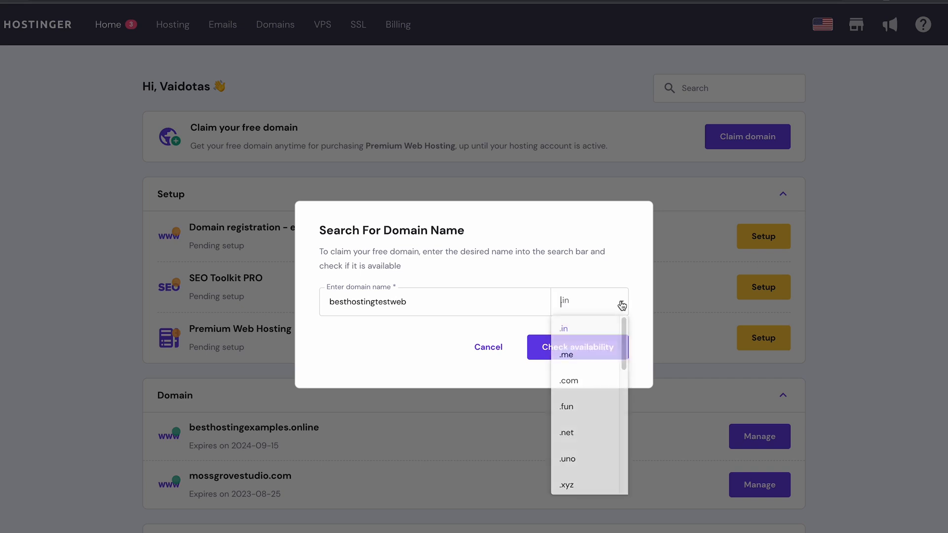
{"action": "left_click", "coordinate": [591, 387]}
{"action": "left_click", "coordinate": [588, 354]}
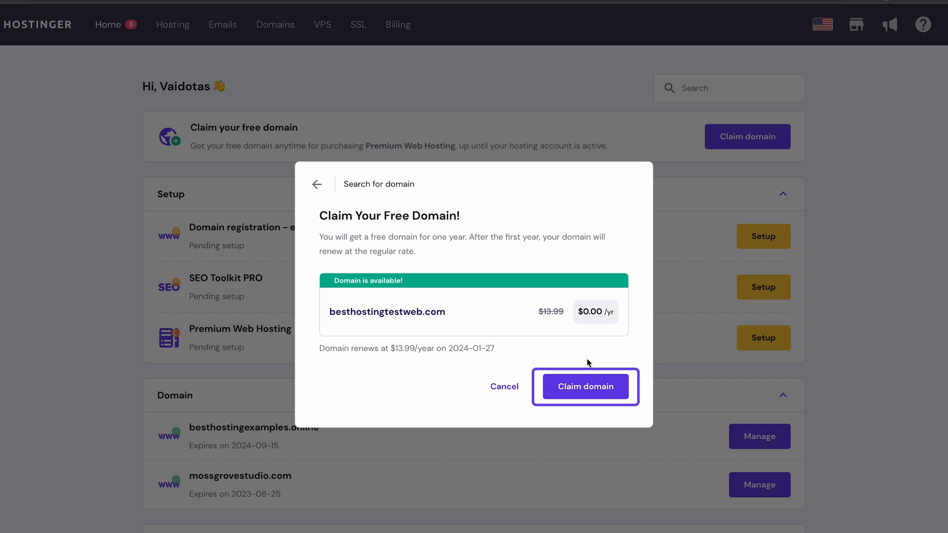
{"action": "left_click", "coordinate": [583, 390]}
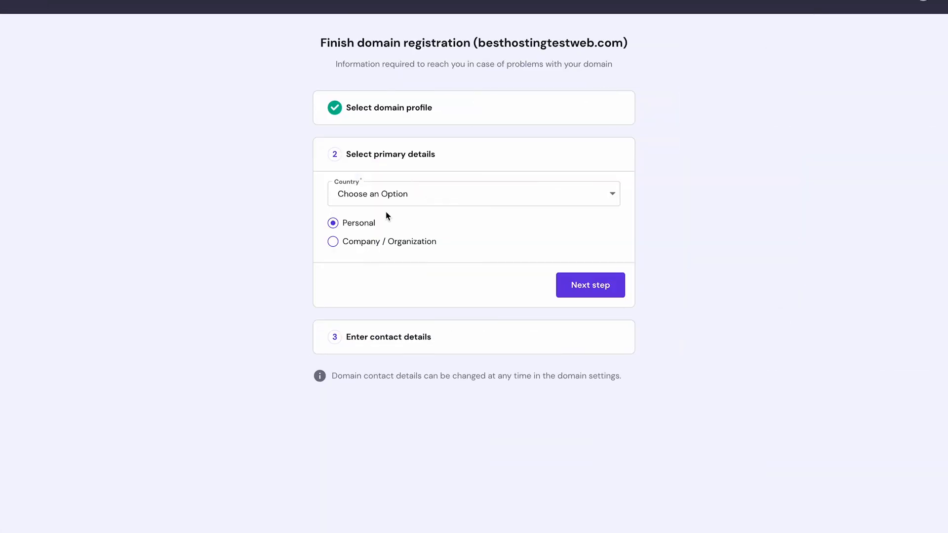
Finish the domain registration as Personal with Lithuania as the country and the registrant's contact details filled in
{"action": "left_click", "coordinate": [395, 202]}
{"action": "type", "text": "lith"}
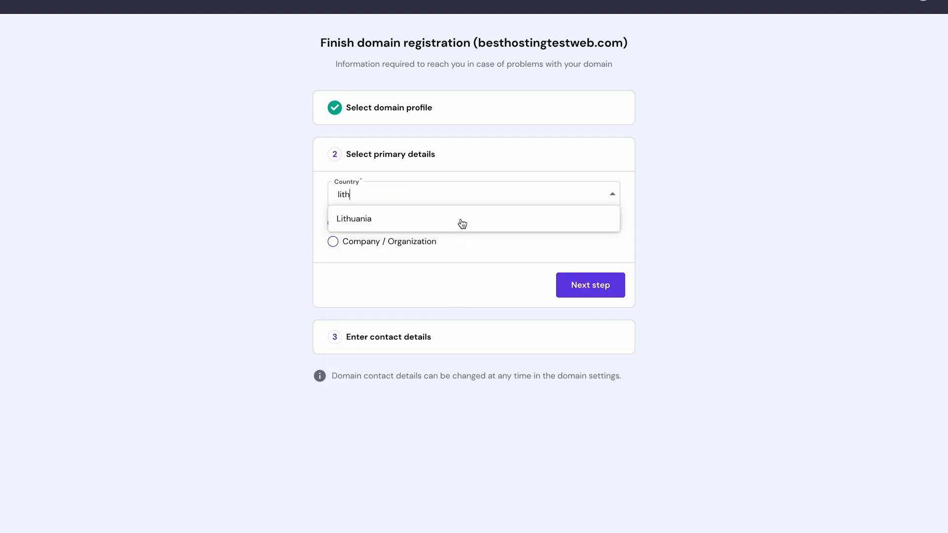
{"action": "left_click", "coordinate": [462, 224]}
{"action": "left_click", "coordinate": [576, 284]}
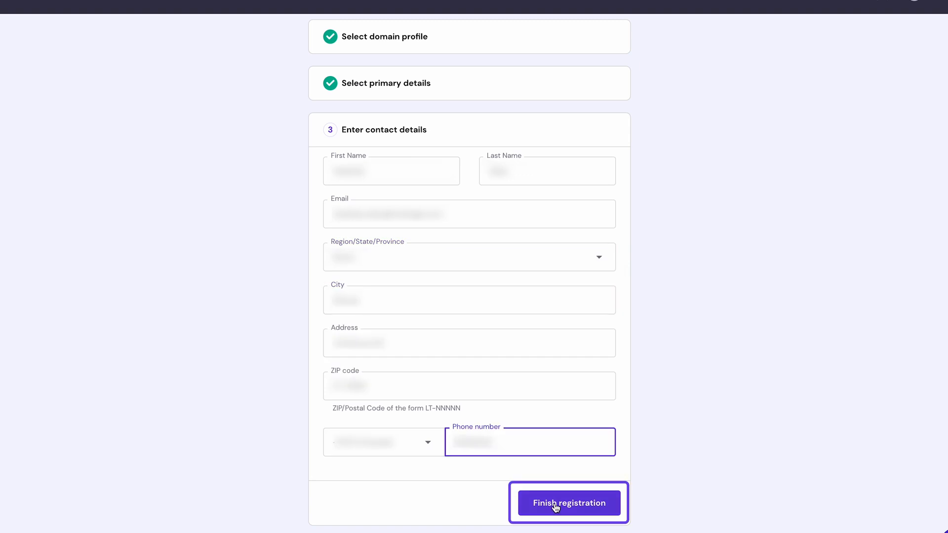
{"action": "left_click", "coordinate": [556, 504]}
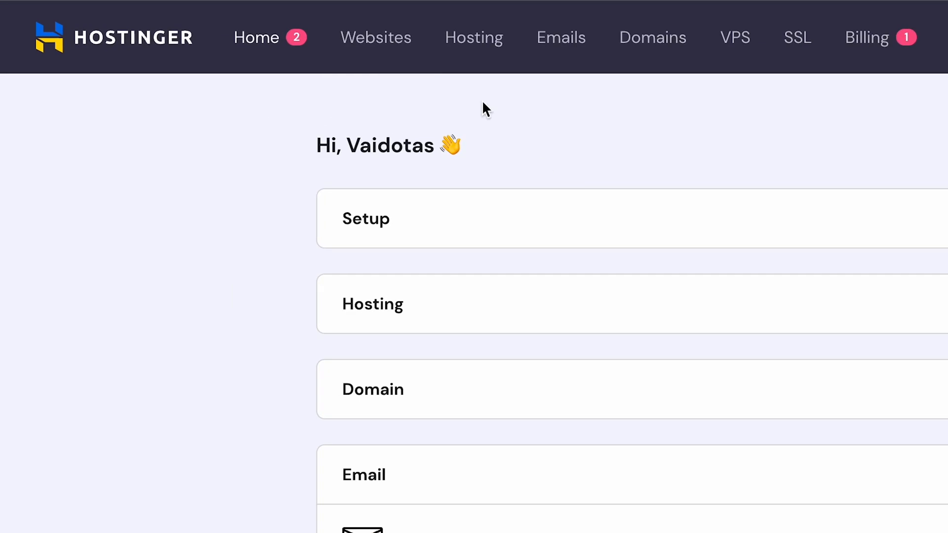
Start creating a new website from the account's websites, with Hostinger Website Builder as the platform
{"action": "left_click", "coordinate": [206, 35]}
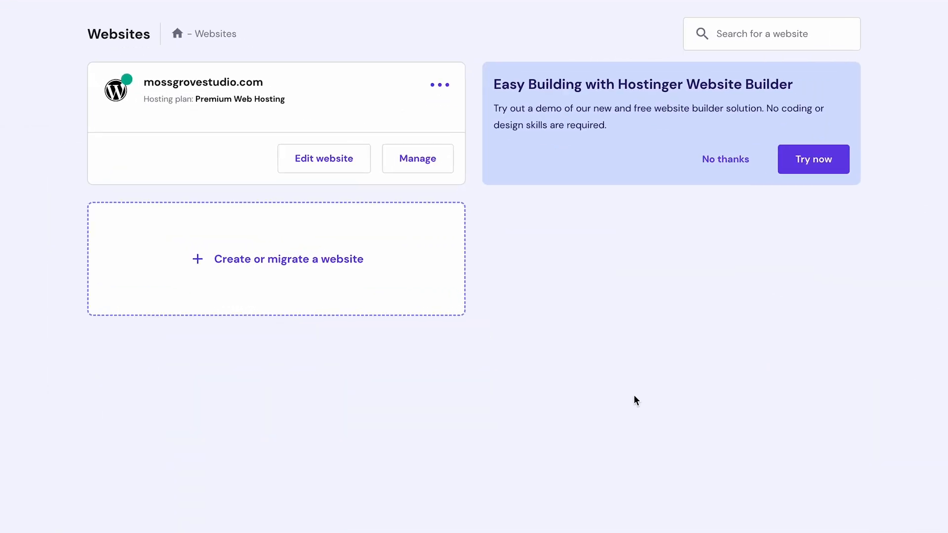
{"action": "left_click", "coordinate": [402, 268]}
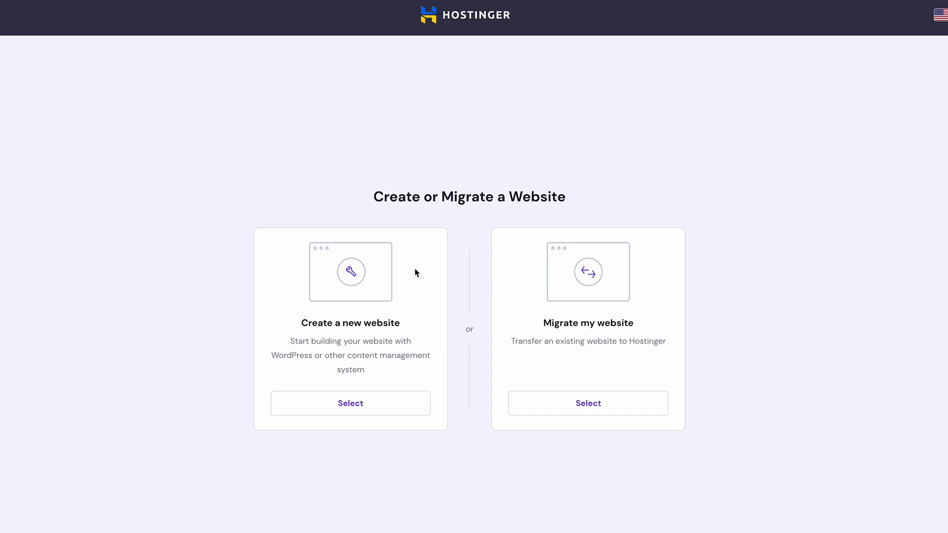
{"action": "left_click", "coordinate": [393, 412]}
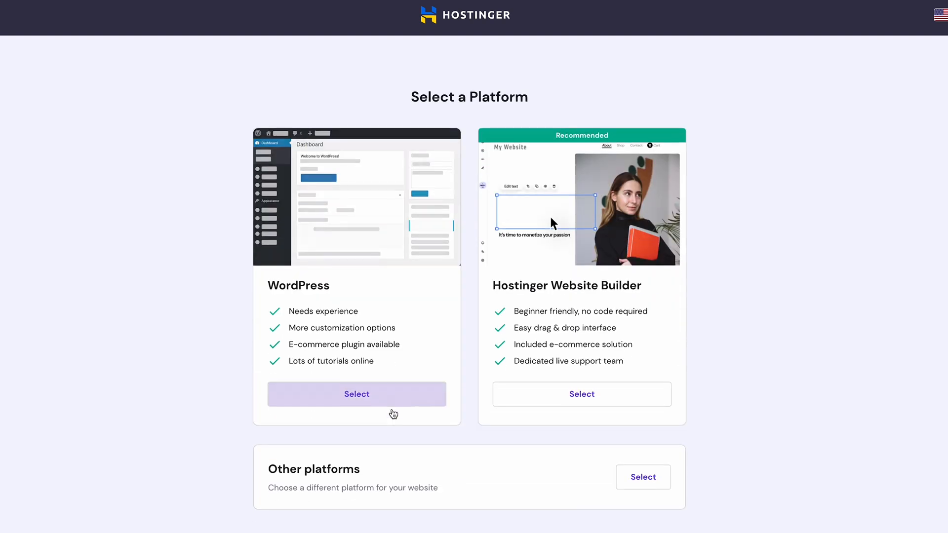
{"action": "left_click", "coordinate": [576, 393]}
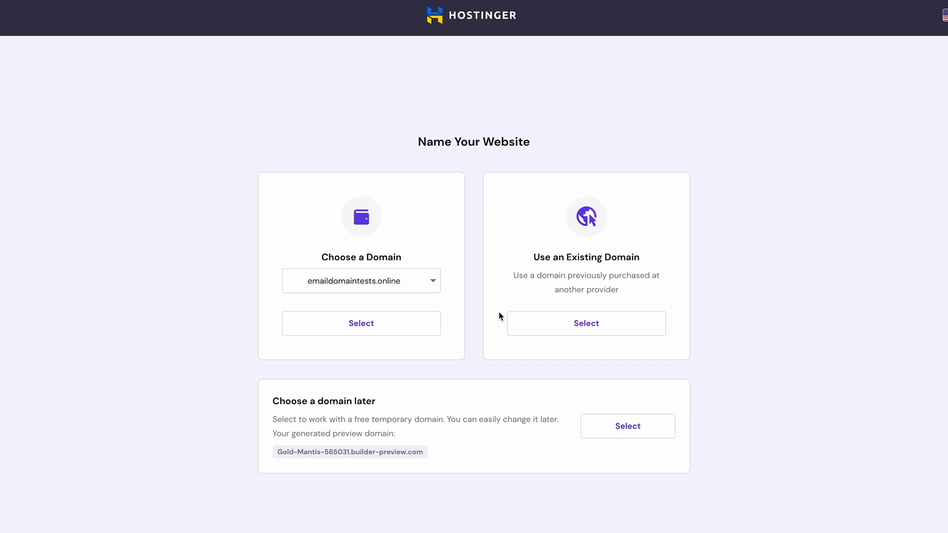
Choose besthostingtestweb.com from the owned domains as the new website's domain
{"action": "left_click", "coordinate": [433, 287]}
{"action": "left_click", "coordinate": [415, 304]}
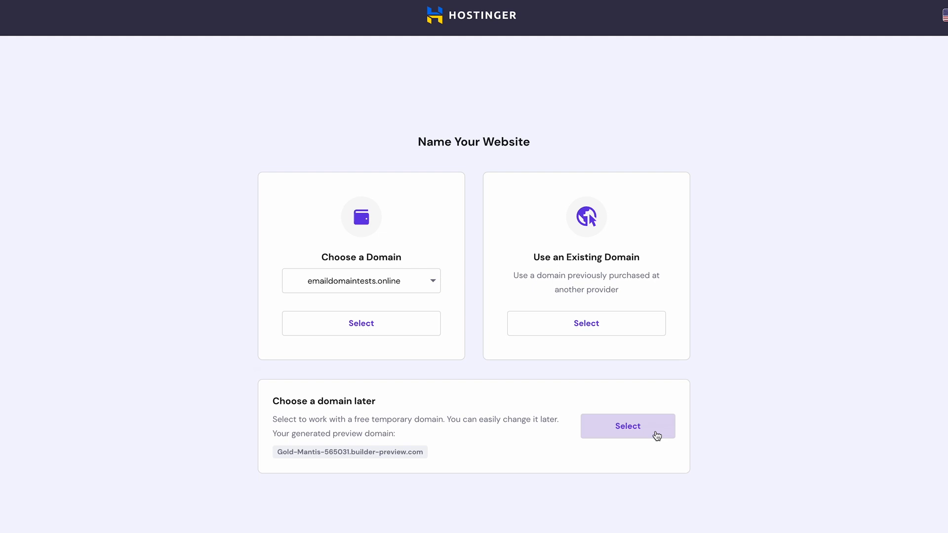
{"action": "left_click", "coordinate": [432, 326]}
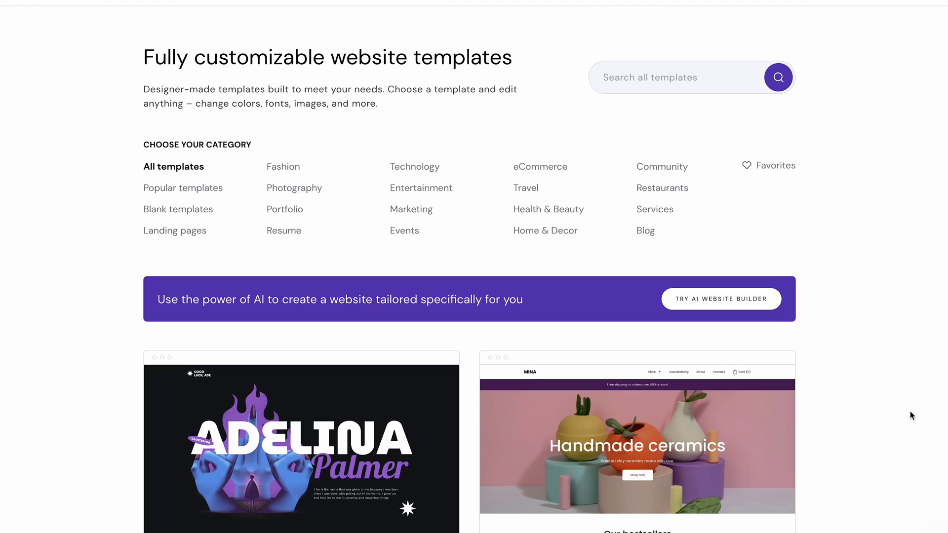
Look through the website templates and open the preview of the MINA handmade ceramics template
{"action": "scroll", "coordinate": [910, 415], "scroll_direction": "down", "scroll_amount": 1}
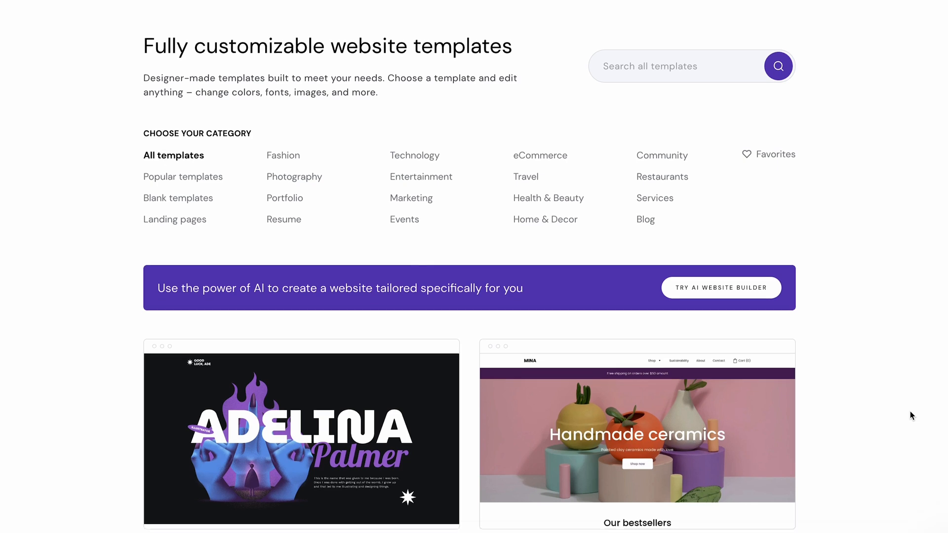
{"action": "scroll", "coordinate": [911, 412], "scroll_direction": "down", "scroll_amount": 4}
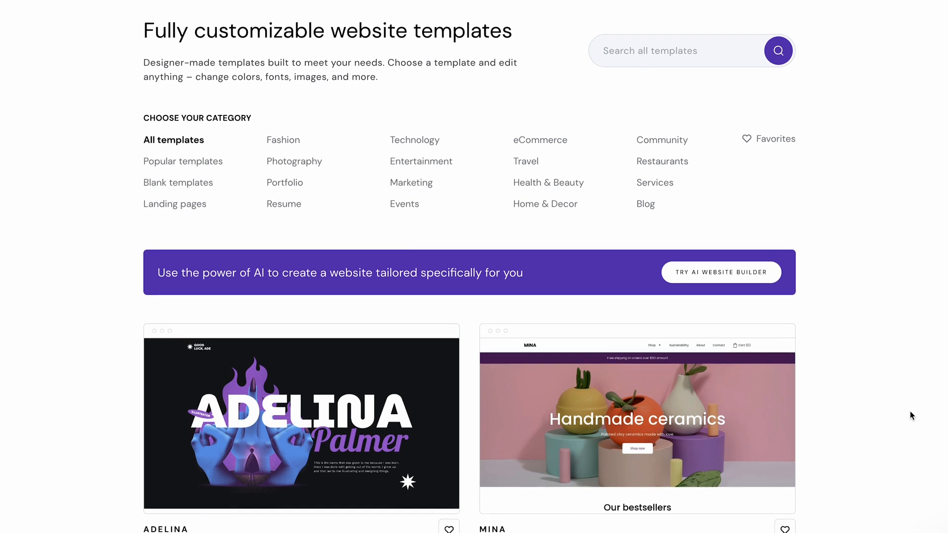
{"action": "scroll", "coordinate": [911, 415], "scroll_direction": "down", "scroll_amount": 1}
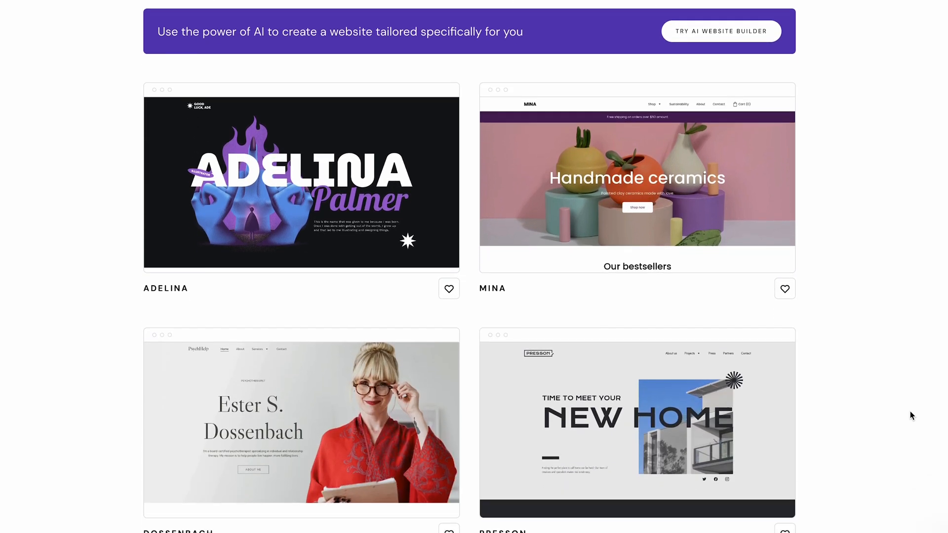
{"action": "scroll", "coordinate": [911, 411], "scroll_direction": "down", "scroll_amount": 5}
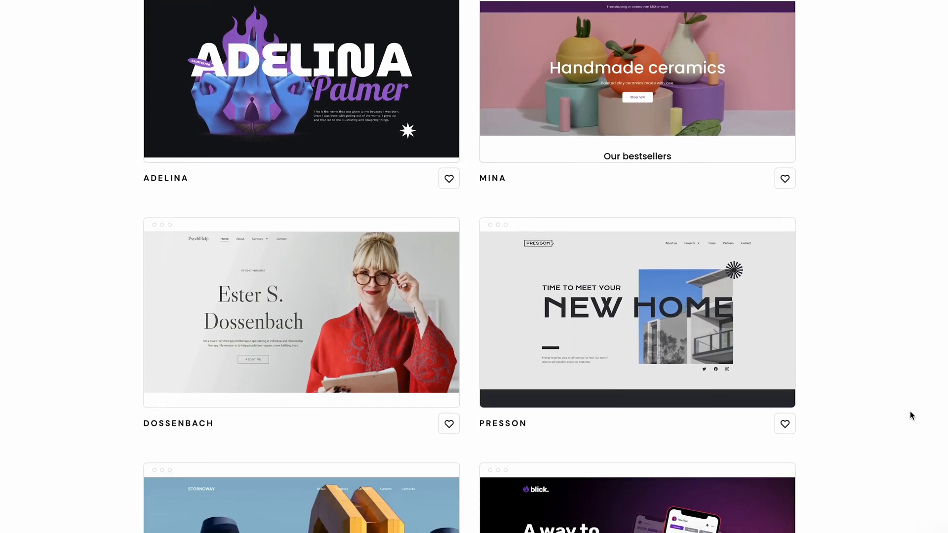
{"action": "scroll", "coordinate": [911, 411], "scroll_direction": "up", "scroll_amount": 5}
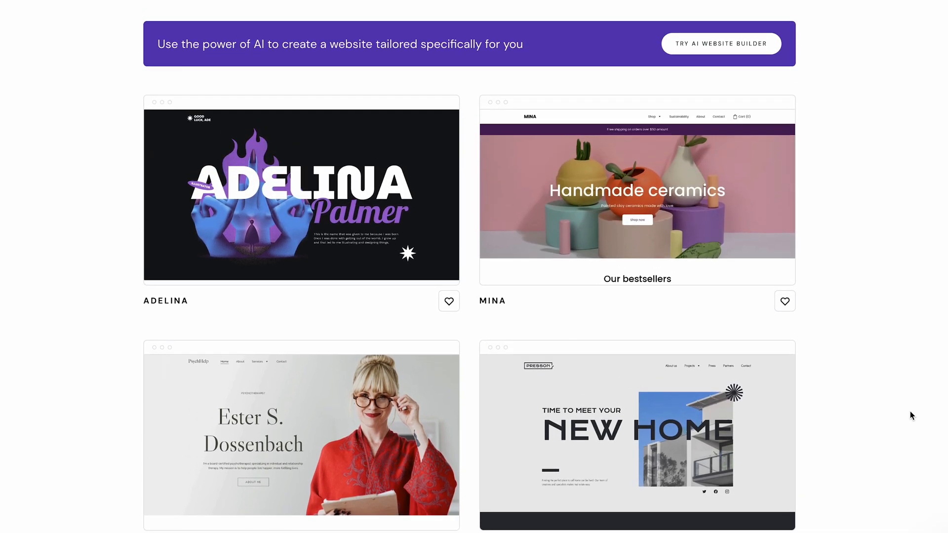
{"action": "mouse_move", "coordinate": [679, 237]}
{"action": "left_click", "coordinate": [650, 270]}
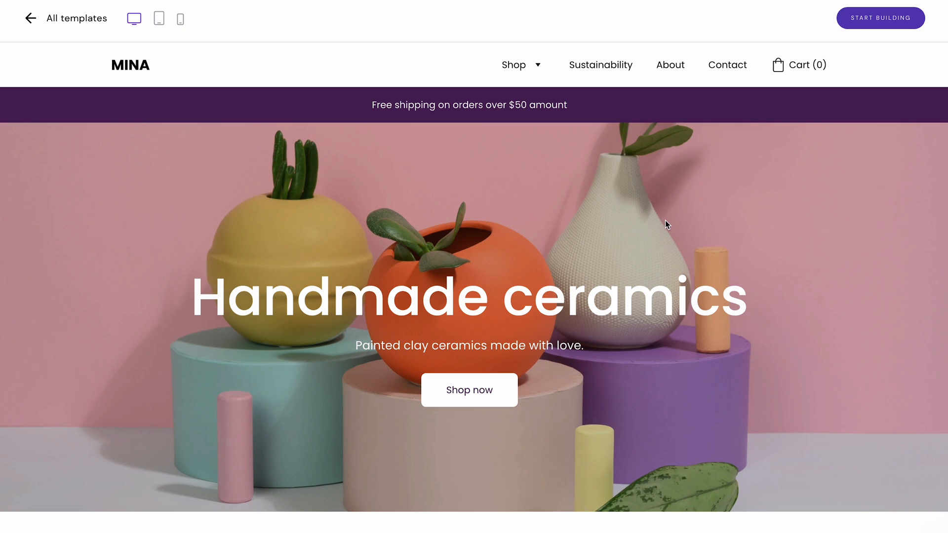
Review the MINA template's home page sections and start building the website with this template
{"action": "scroll", "coordinate": [755, 196], "scroll_direction": "down", "scroll_amount": 6}
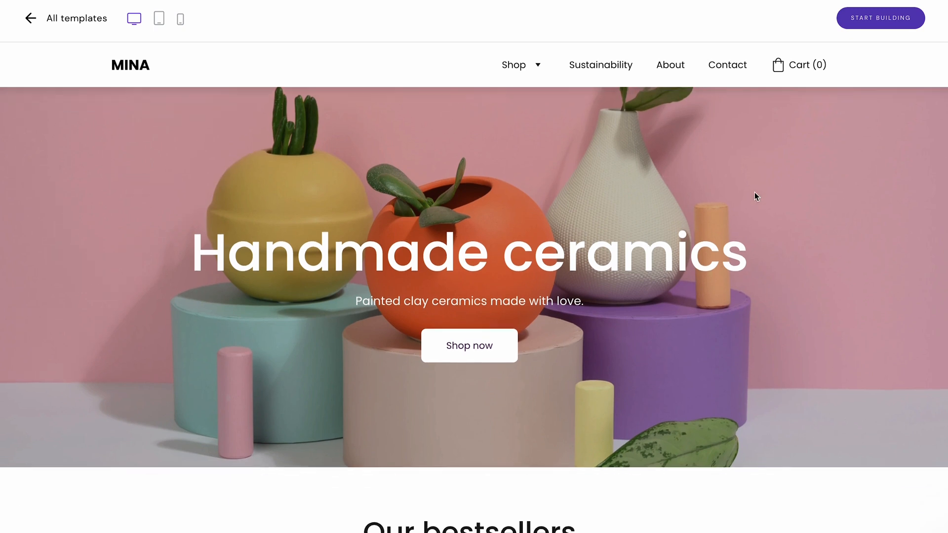
{"action": "scroll", "coordinate": [755, 194], "scroll_direction": "down", "scroll_amount": 7}
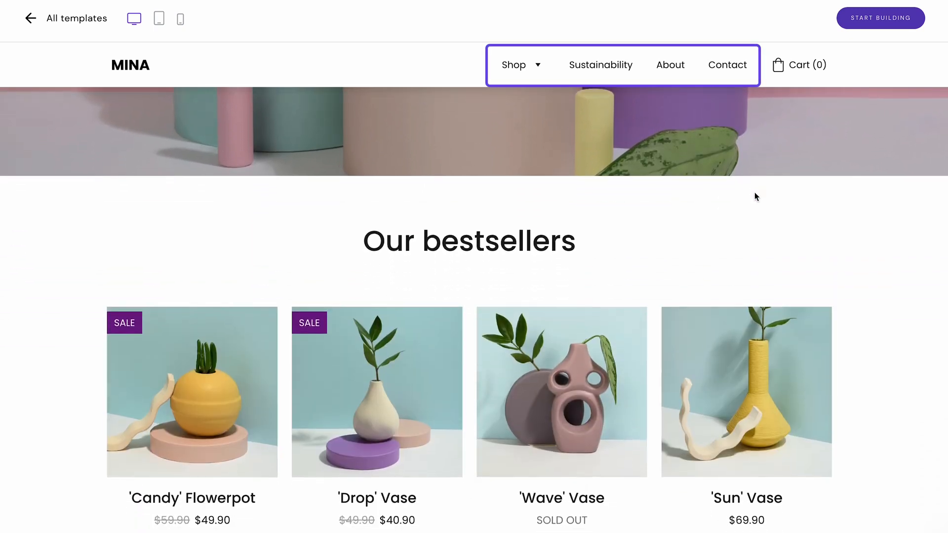
{"action": "scroll", "coordinate": [755, 197], "scroll_direction": "down", "scroll_amount": 4}
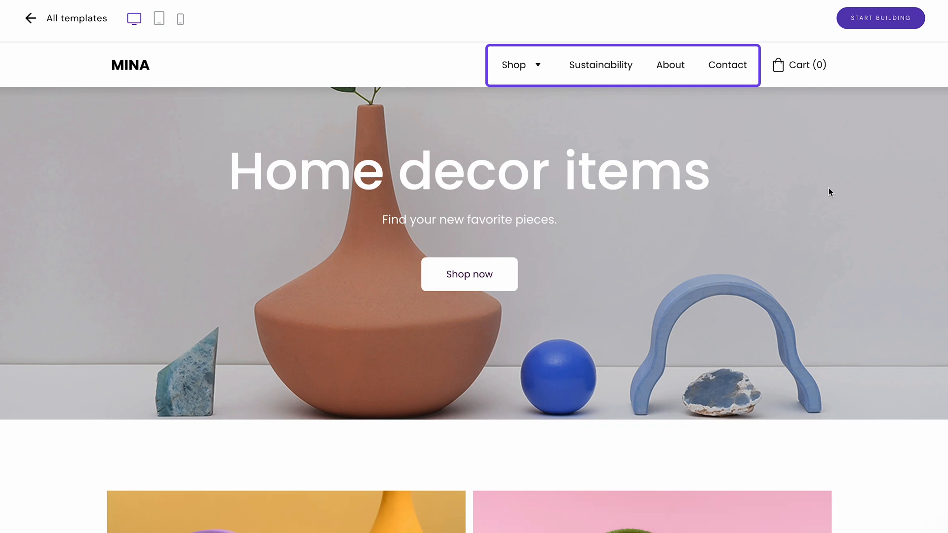
{"action": "scroll", "coordinate": [829, 189], "scroll_direction": "down", "scroll_amount": 1}
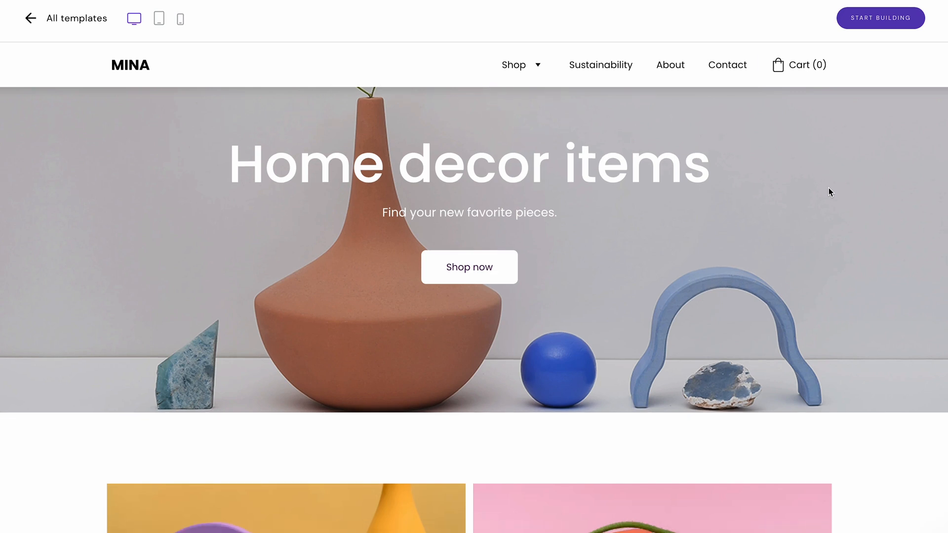
{"action": "scroll", "coordinate": [828, 190], "scroll_direction": "down", "scroll_amount": 3}
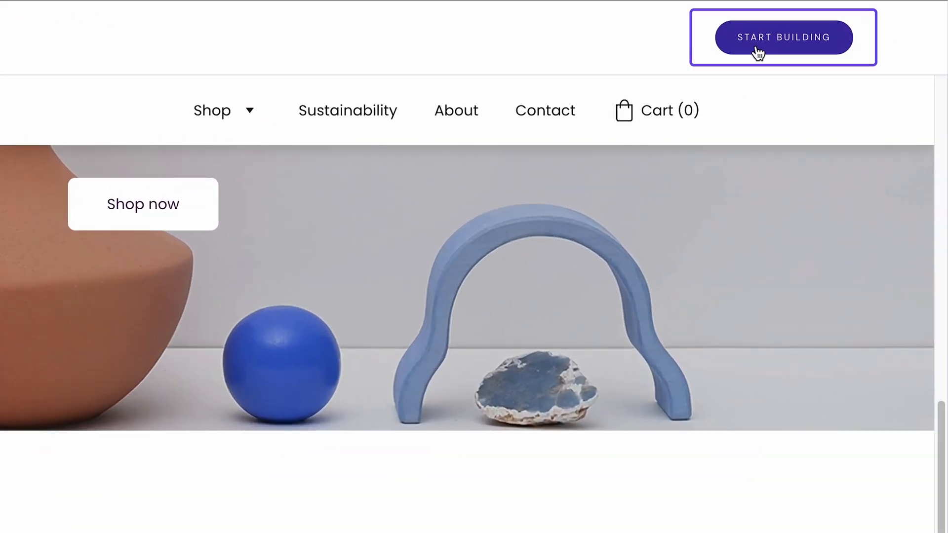
{"action": "left_click", "coordinate": [793, 44]}
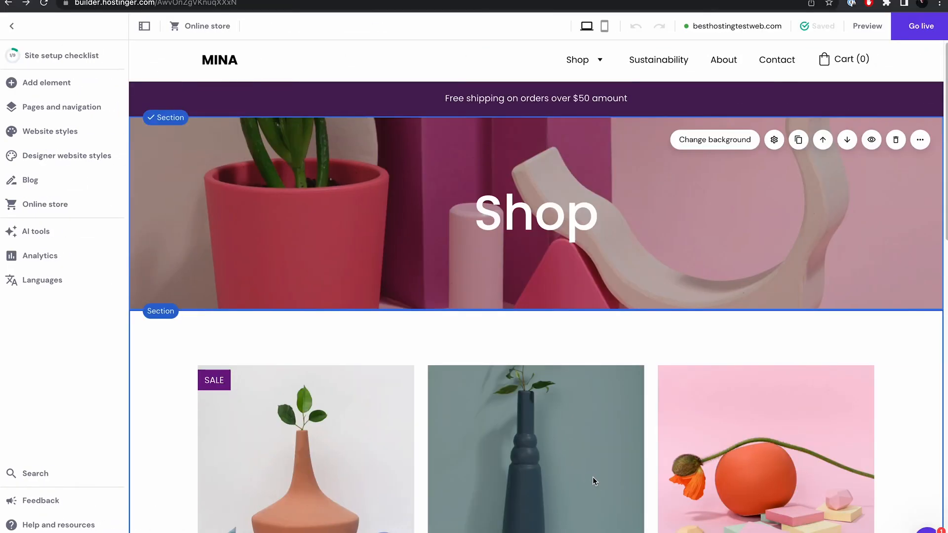
Look over the Shop page's product section, then open the store management of the website's online store
{"action": "scroll", "coordinate": [592, 477], "scroll_direction": "down", "scroll_amount": 4}
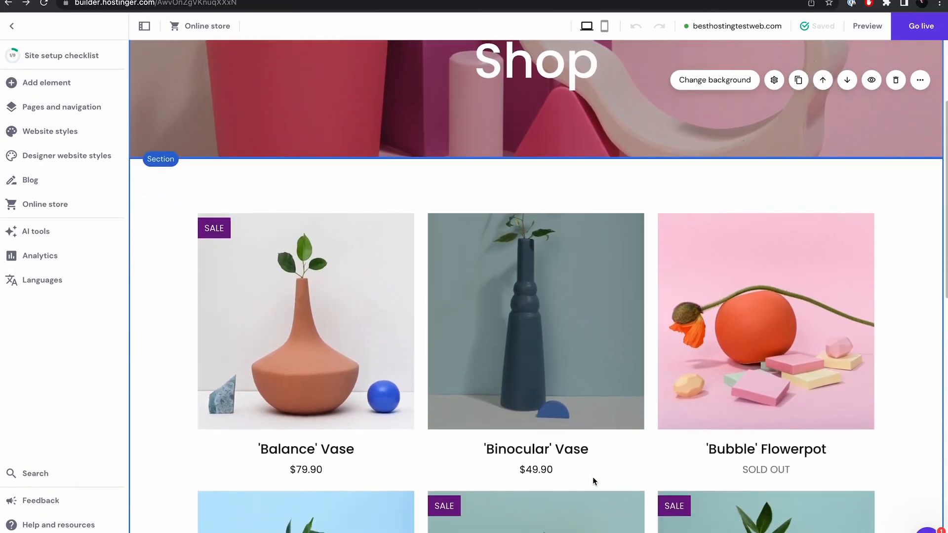
{"action": "scroll", "coordinate": [593, 477], "scroll_direction": "up", "scroll_amount": 4}
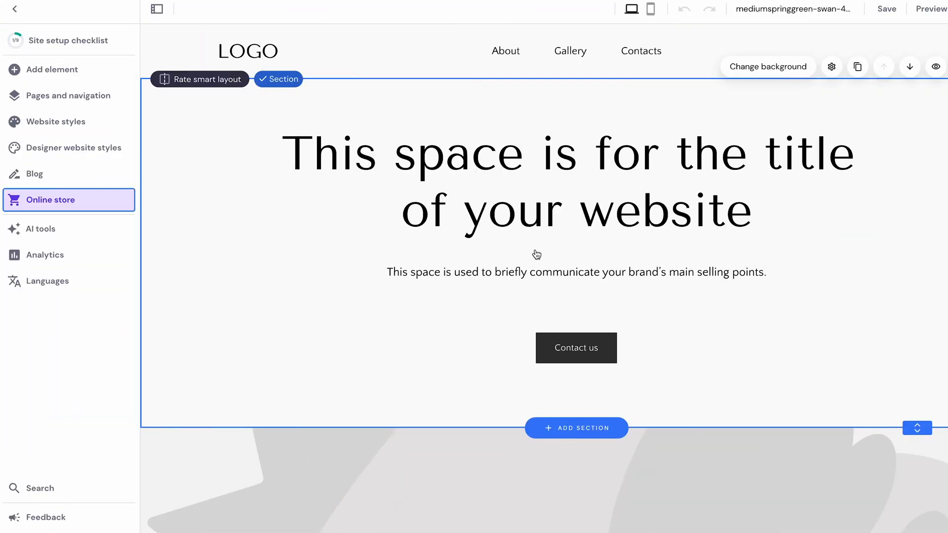
{"action": "left_click", "coordinate": [82, 202]}
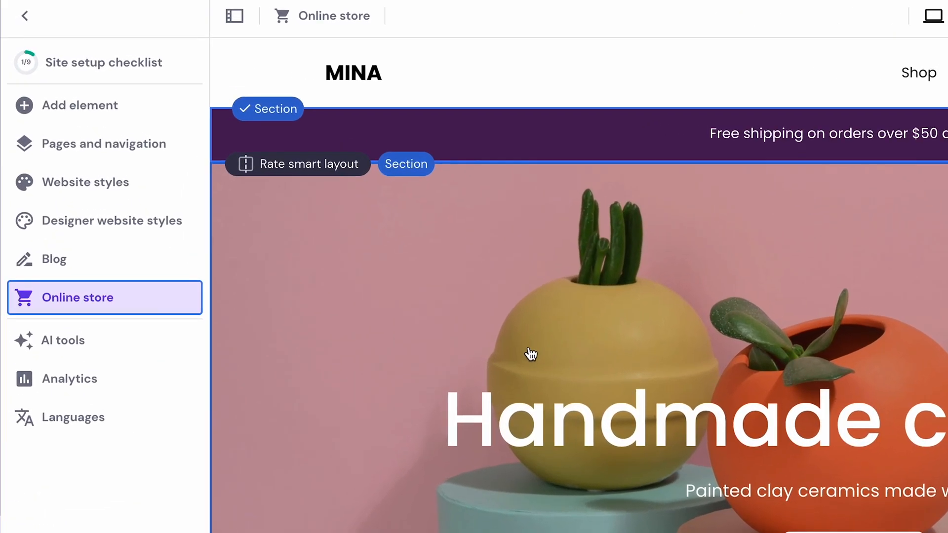
{"action": "left_click", "coordinate": [150, 305]}
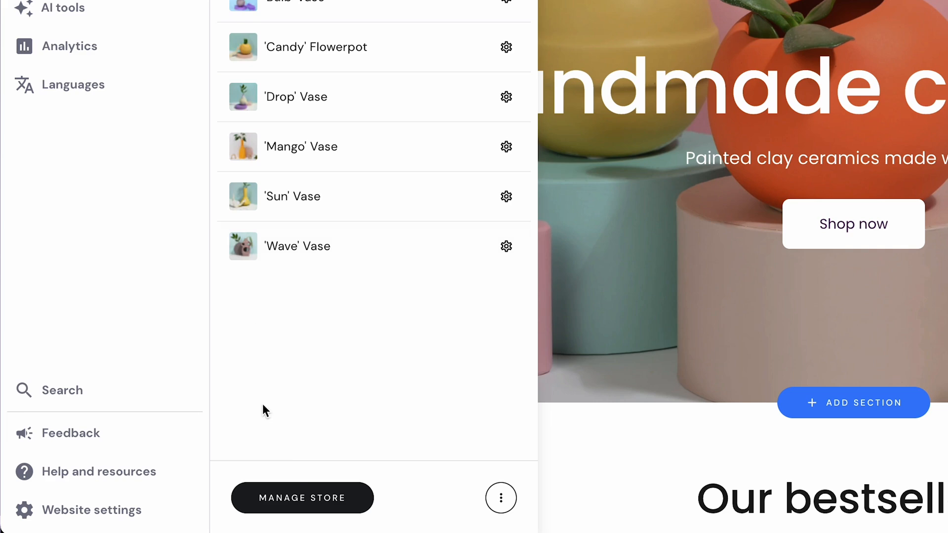
{"action": "left_click", "coordinate": [302, 497]}
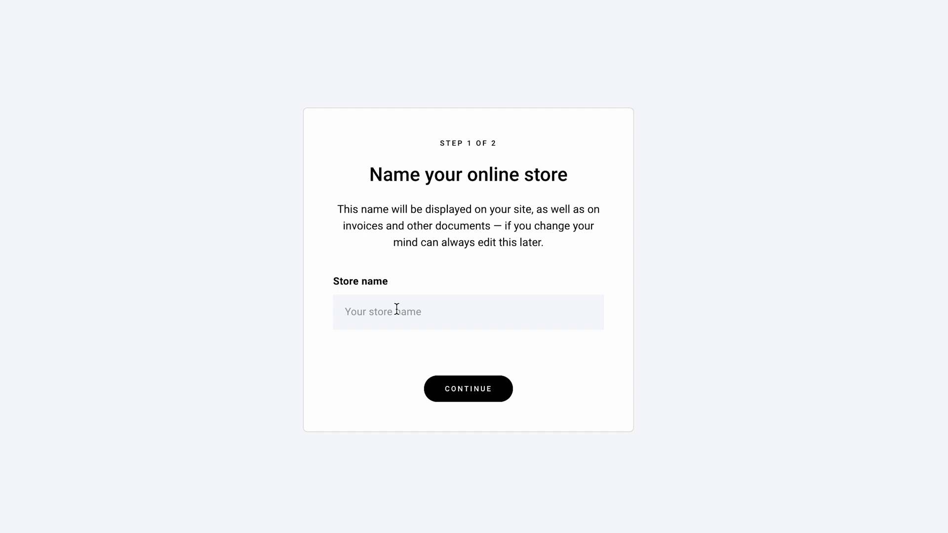
Name the online store "Sample store" and set it up with United States as country and USD ($) as currency
{"action": "type", "text": "Sample store"}
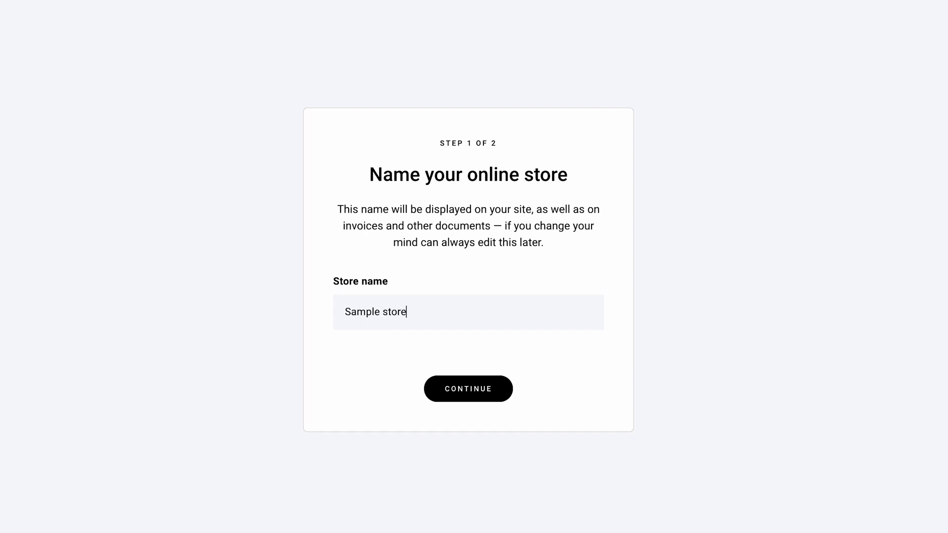
{"action": "left_click", "coordinate": [492, 401]}
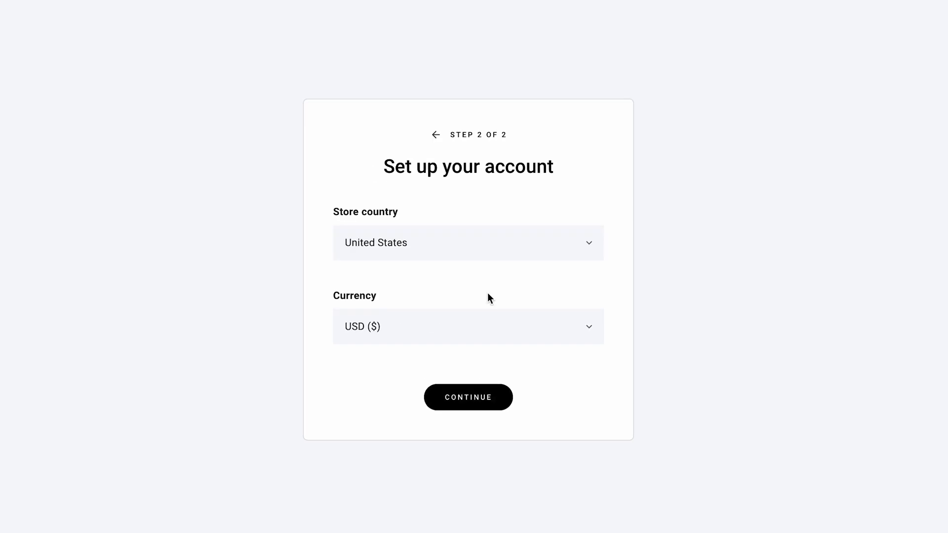
{"action": "left_click", "coordinate": [470, 409]}
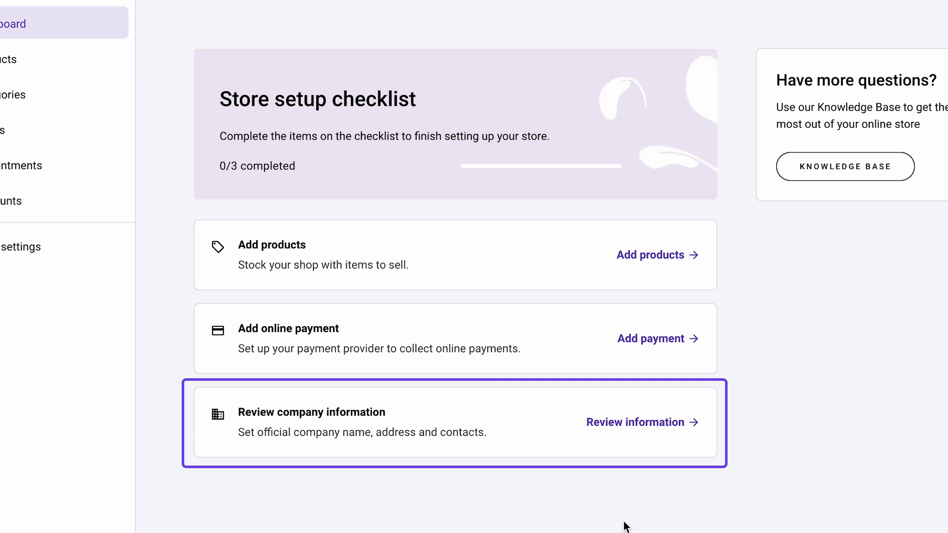
Go to the store's products and examine the 'Mango' Vase's images, title, description and pricing fields
{"action": "left_click", "coordinate": [662, 257]}
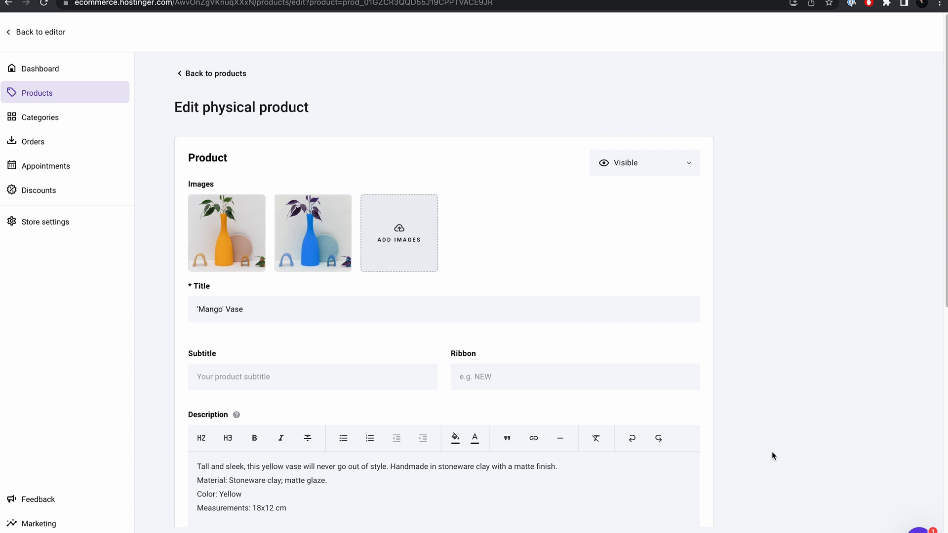
{"action": "scroll", "coordinate": [772, 451], "scroll_direction": "down", "scroll_amount": 3}
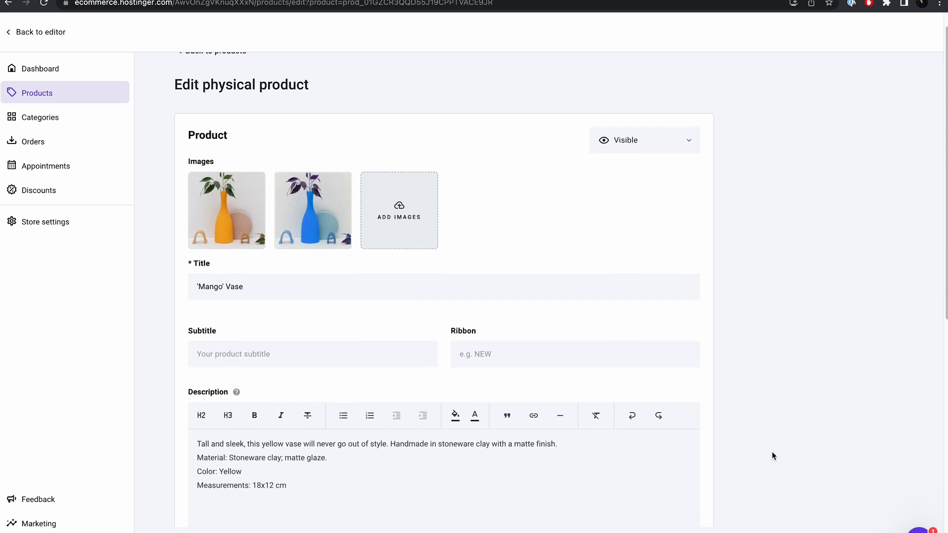
{"action": "scroll", "coordinate": [772, 454], "scroll_direction": "down", "scroll_amount": 1}
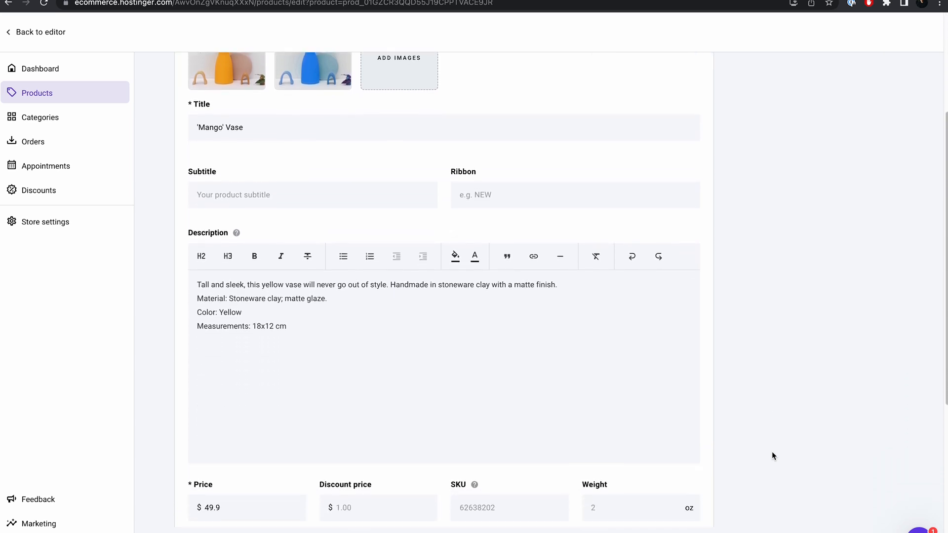
Add a product option named Color with the selection Blue to the 'Mango' Vase and save it
{"action": "scroll", "coordinate": [772, 452], "scroll_direction": "down", "scroll_amount": 1}
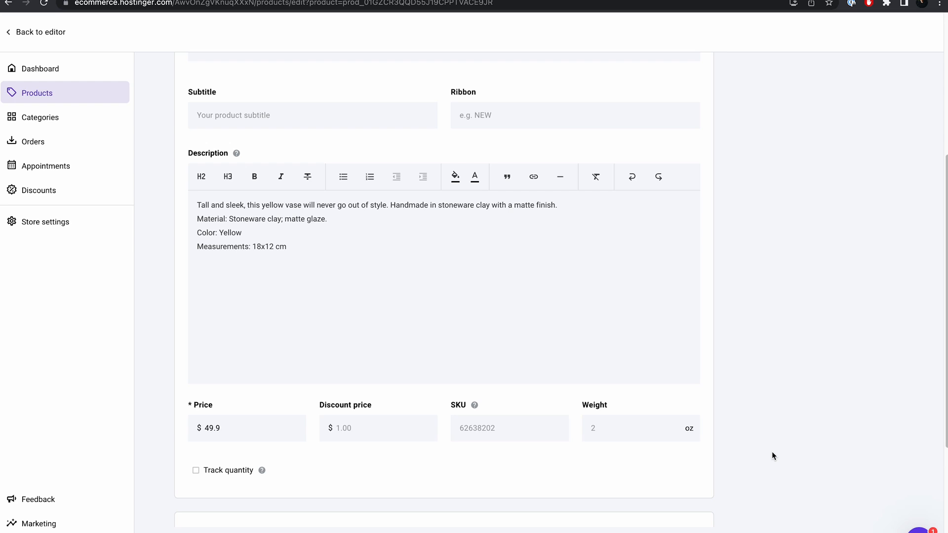
{"action": "scroll", "coordinate": [772, 452], "scroll_direction": "down", "scroll_amount": 5}
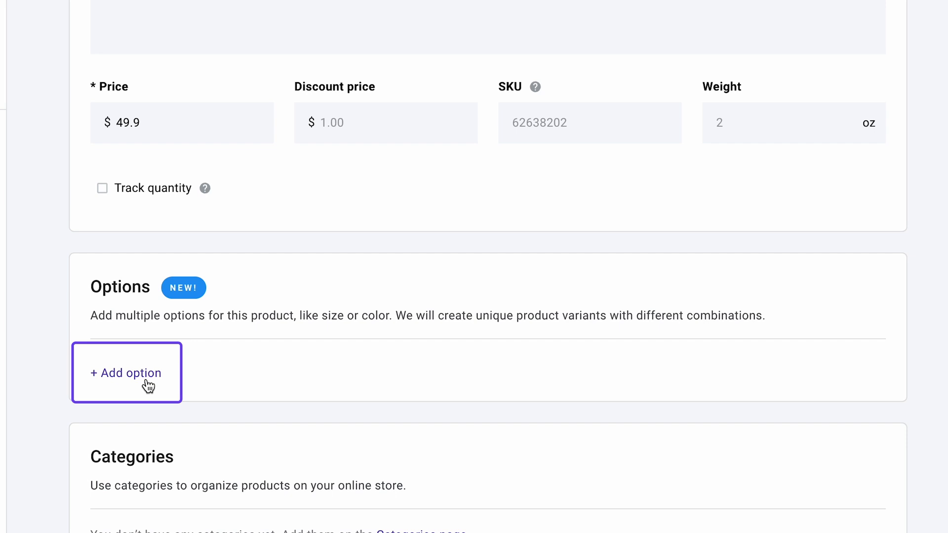
{"action": "left_click", "coordinate": [148, 384]}
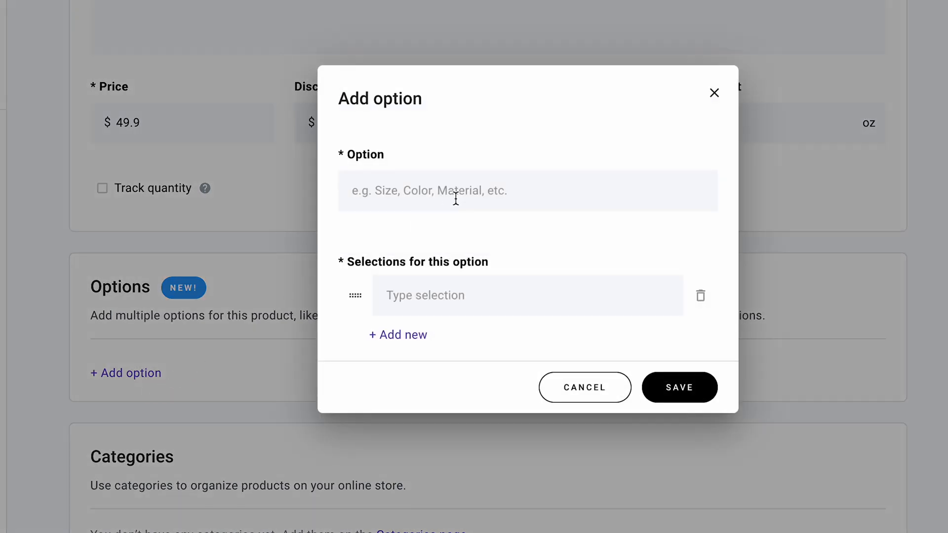
{"action": "left_click", "coordinate": [483, 196]}
{"action": "type", "text": "Color"}
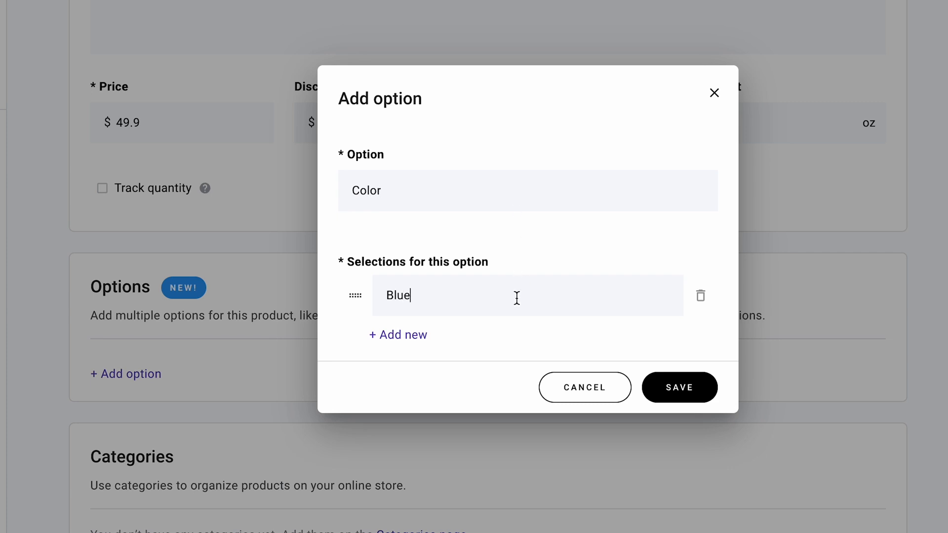
{"action": "left_click", "coordinate": [690, 404]}
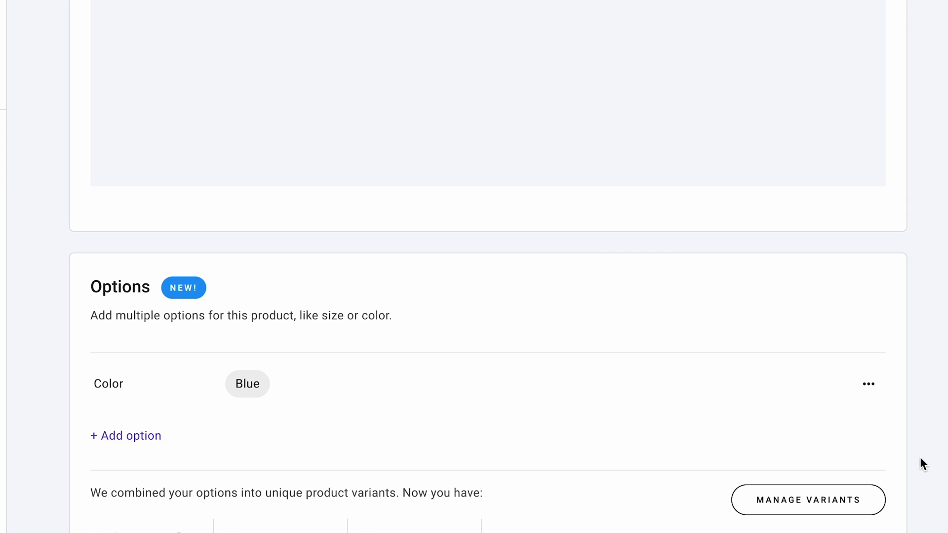
Assign the blue vase image to the Blue variant of the 'Mango' Vase and save the variants
{"action": "left_click", "coordinate": [874, 505]}
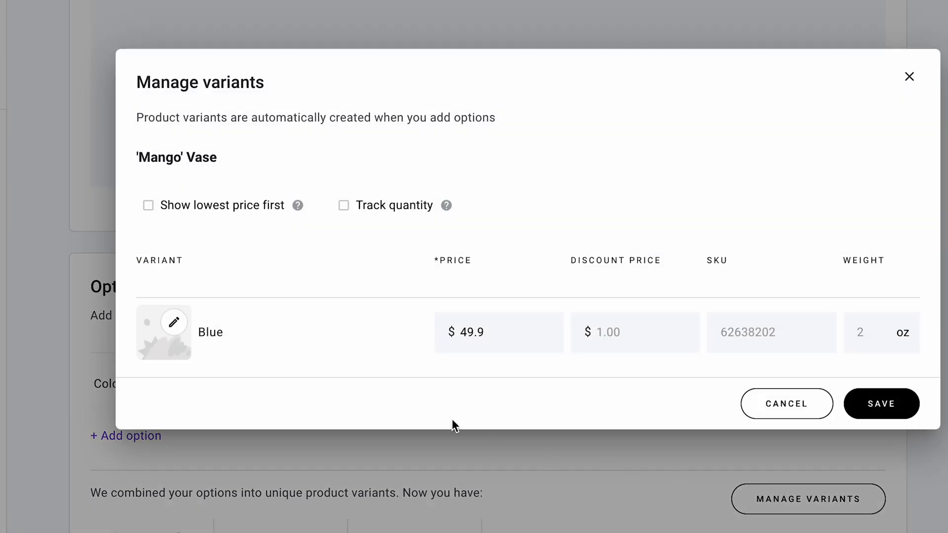
{"action": "left_click", "coordinate": [182, 331]}
{"action": "left_click", "coordinate": [237, 386]}
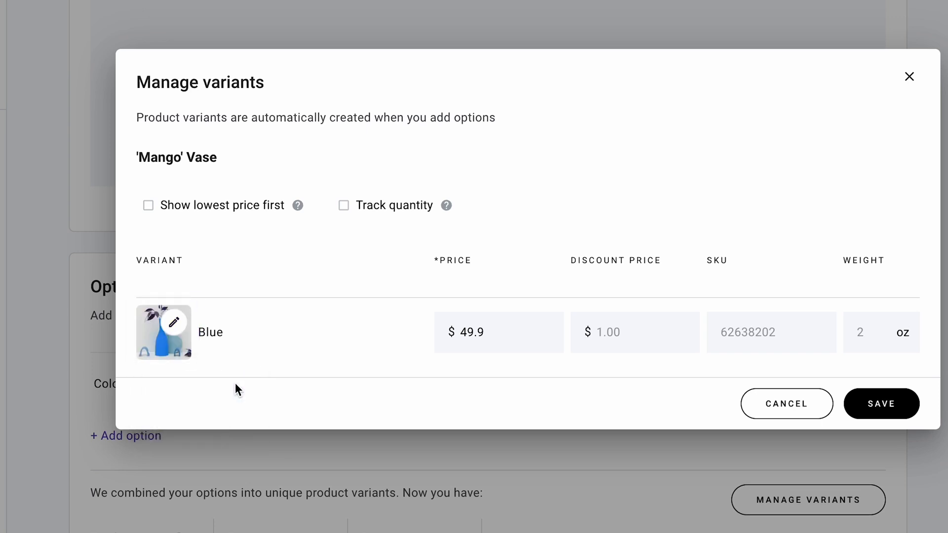
{"action": "left_click", "coordinate": [897, 400]}
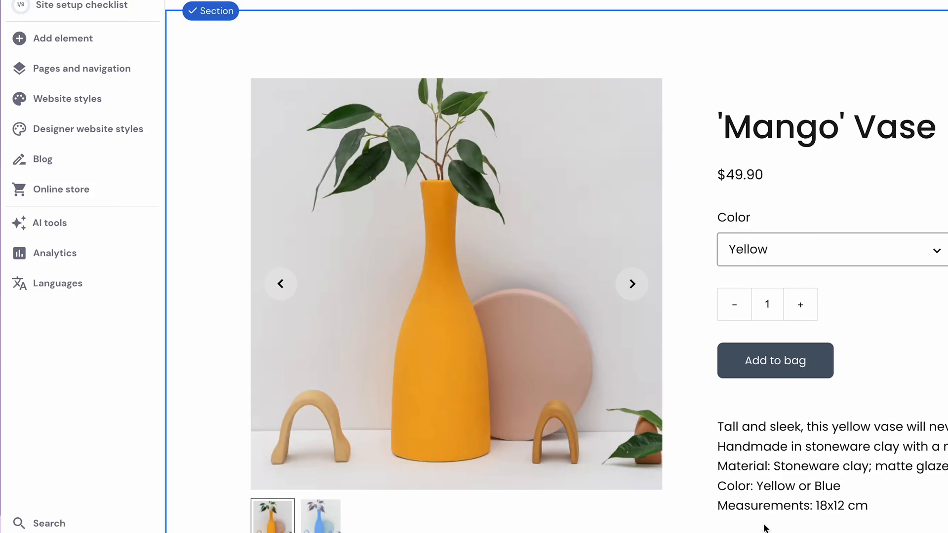
View the 'Bulb' Vase, 'Candy' Flowerpot, 'Drop' Vase and 'Mango' Vase product pages, and open the 'Mango' Vase page's settings
{"action": "left_click", "coordinate": [93, 194]}
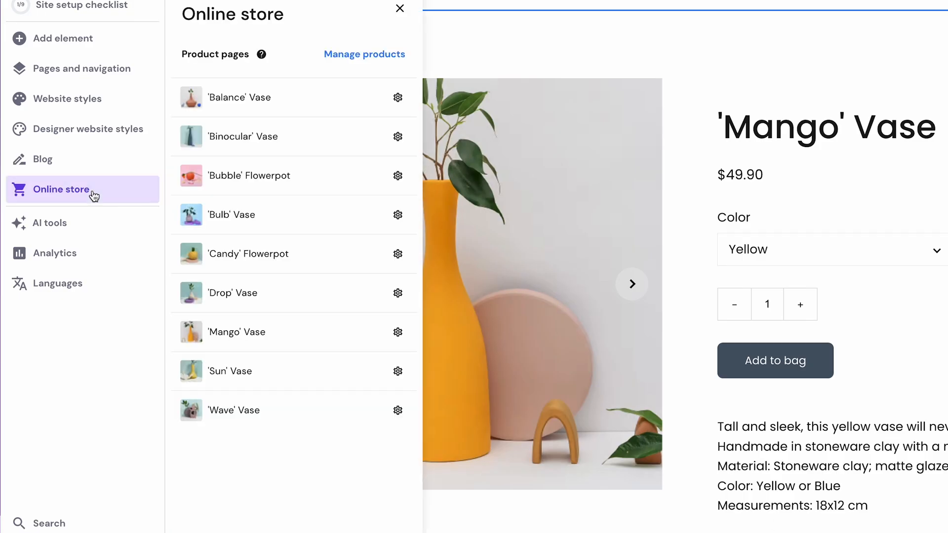
{"action": "left_click", "coordinate": [309, 214]}
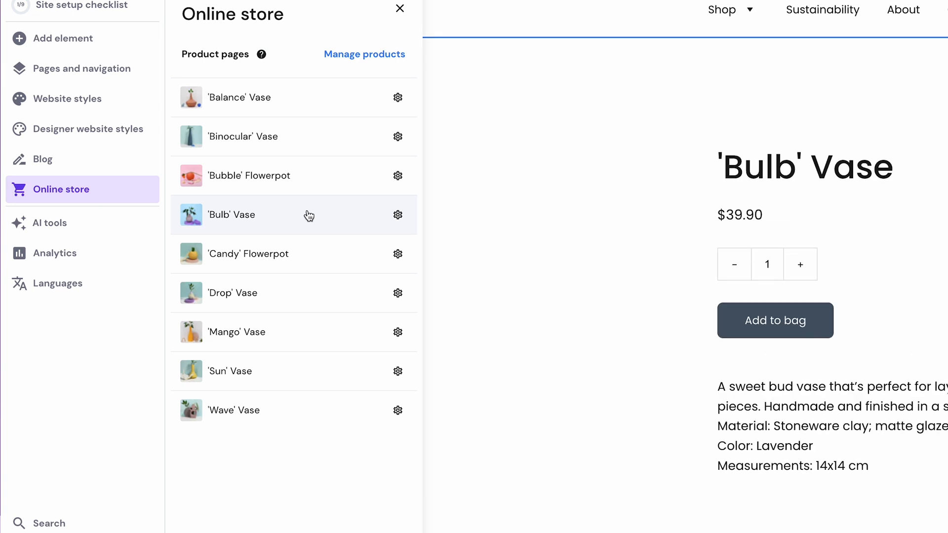
{"action": "left_click", "coordinate": [305, 253]}
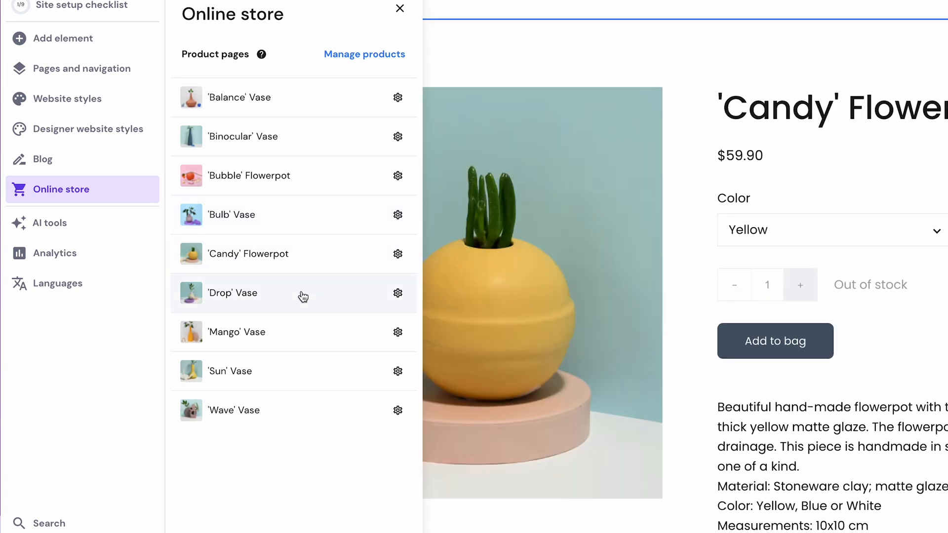
{"action": "left_click", "coordinate": [299, 295]}
{"action": "left_click", "coordinate": [293, 335]}
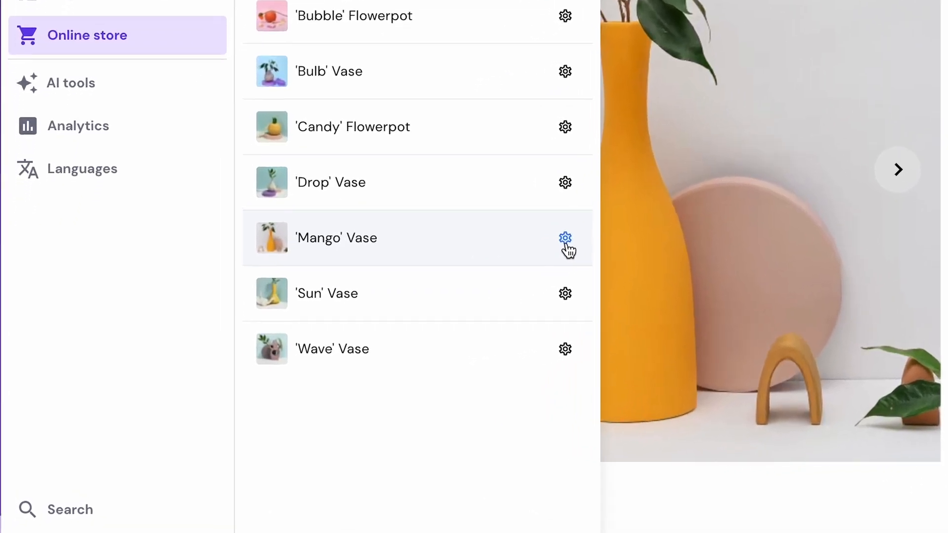
{"action": "left_click", "coordinate": [398, 332]}
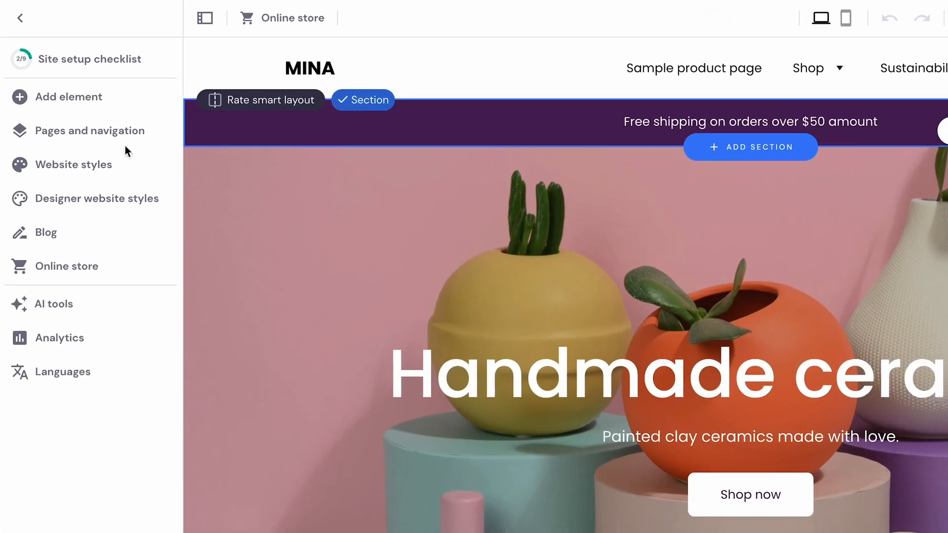
Open the Sample product page and start adding a new section of the Online store type below its heading
{"action": "left_click", "coordinate": [81, 108]}
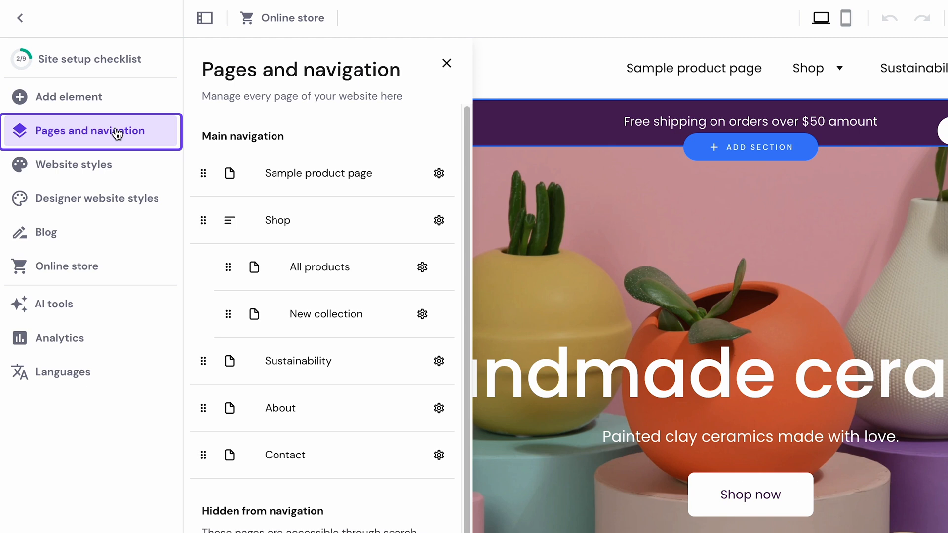
{"action": "left_click", "coordinate": [310, 174]}
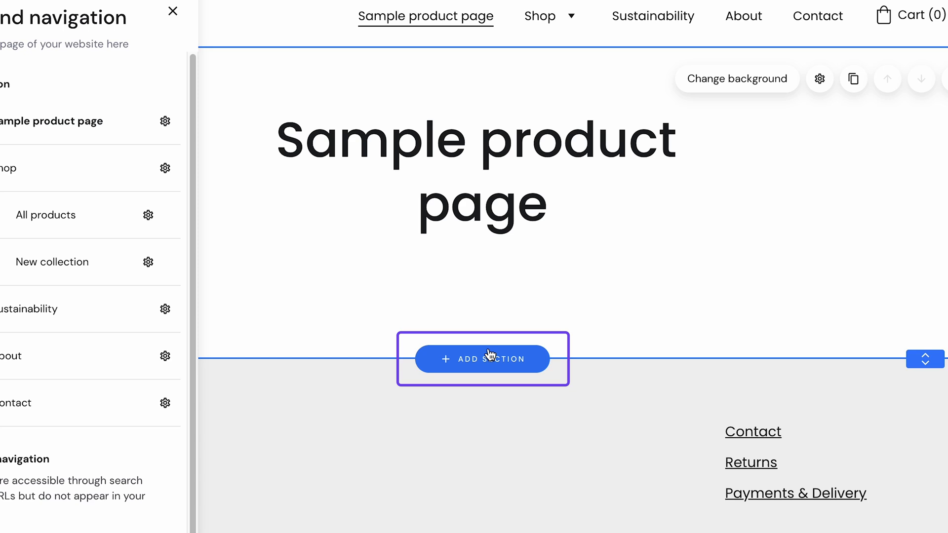
{"action": "left_click", "coordinate": [490, 357]}
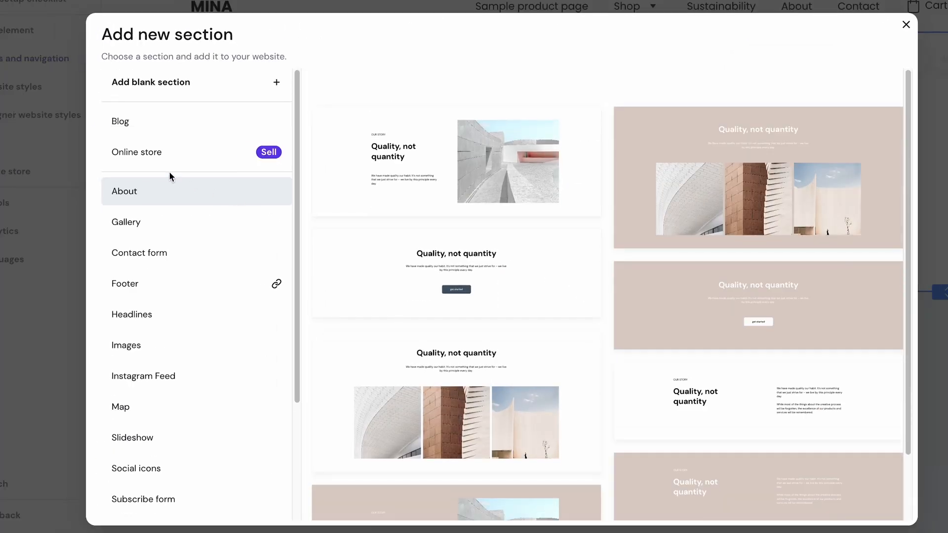
{"action": "left_click", "coordinate": [167, 158]}
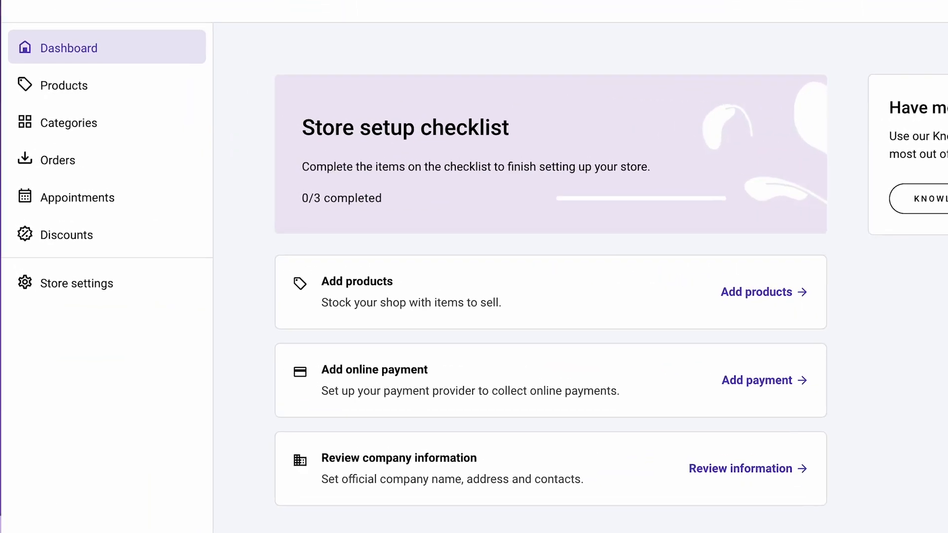
Create a product category named "Large vases" containing the 'Mango', 'Sun', 'Balance' and 'Drop' vases, and save it
{"action": "left_click", "coordinate": [154, 127]}
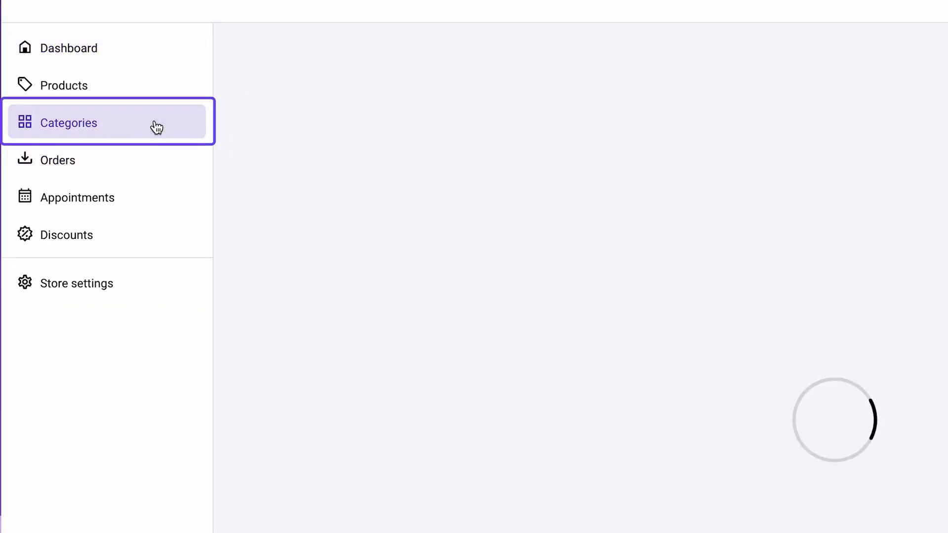
{"action": "left_click", "coordinate": [703, 494]}
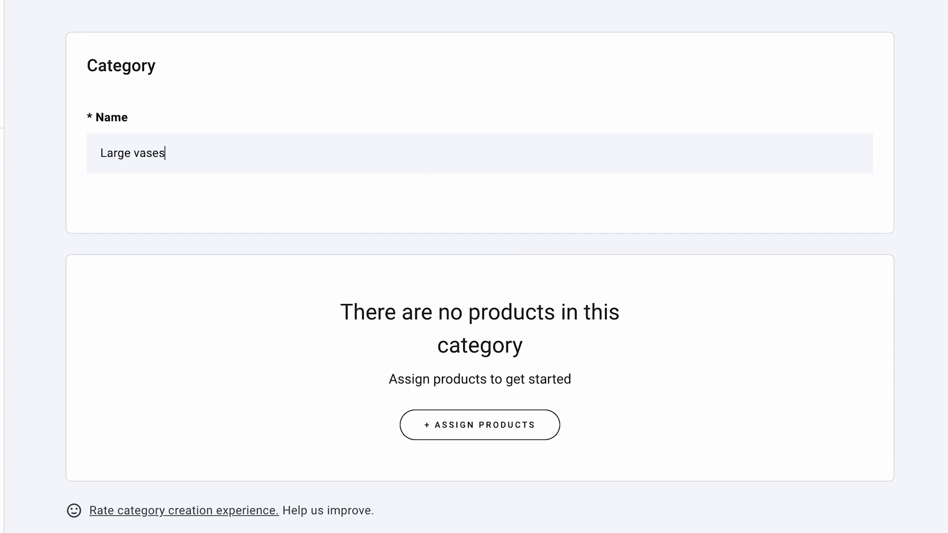
{"action": "left_click", "coordinate": [522, 425]}
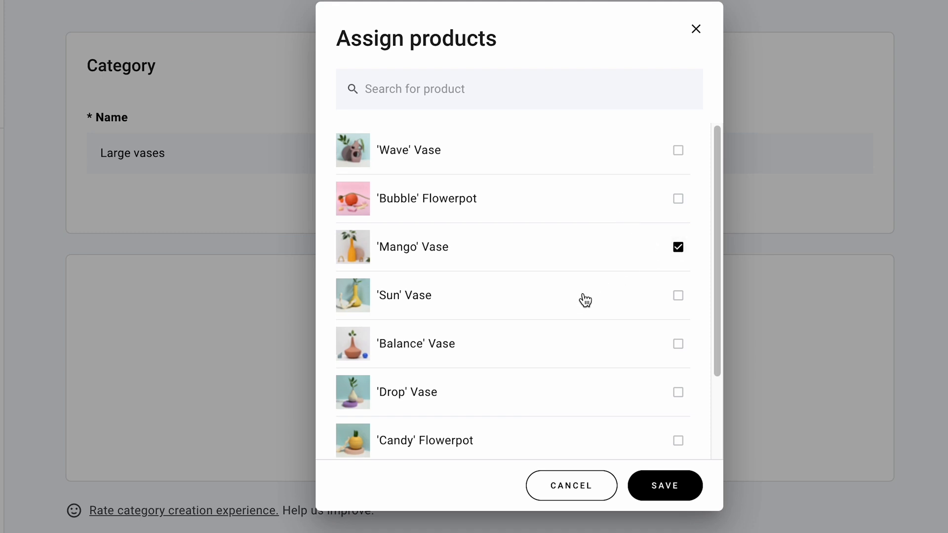
{"action": "left_click", "coordinate": [578, 396]}
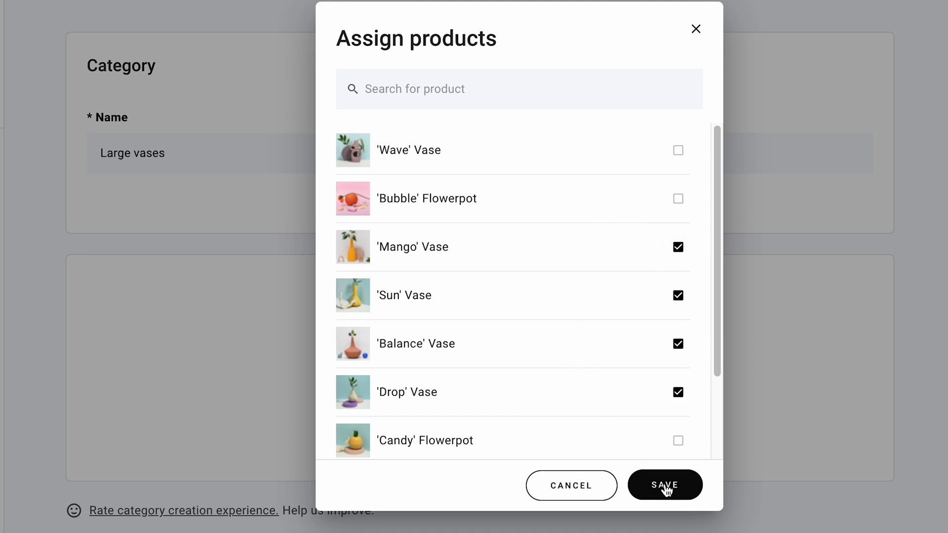
{"action": "left_click", "coordinate": [665, 485]}
{"action": "scroll", "coordinate": [665, 483], "scroll_direction": "down", "scroll_amount": 3}
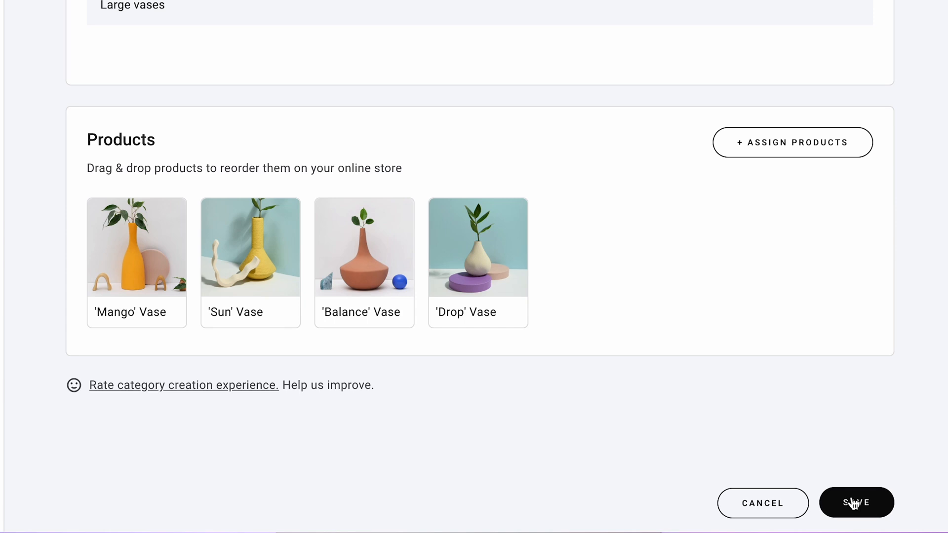
{"action": "left_click", "coordinate": [853, 504]}
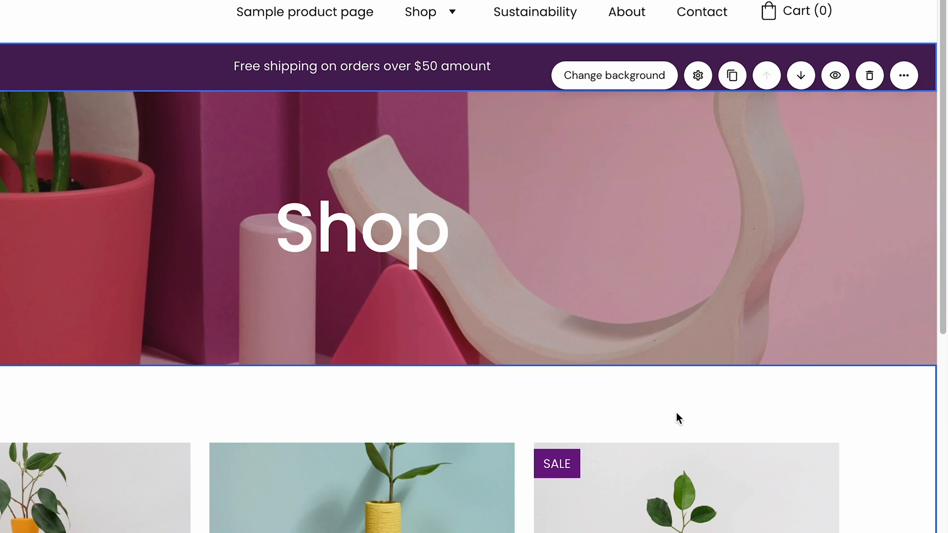
Switch the category shown in the Shop page's product section to Best-Sellers, back to Large vases, and finally to Small vases
{"action": "scroll", "coordinate": [677, 413], "scroll_direction": "down", "scroll_amount": 4}
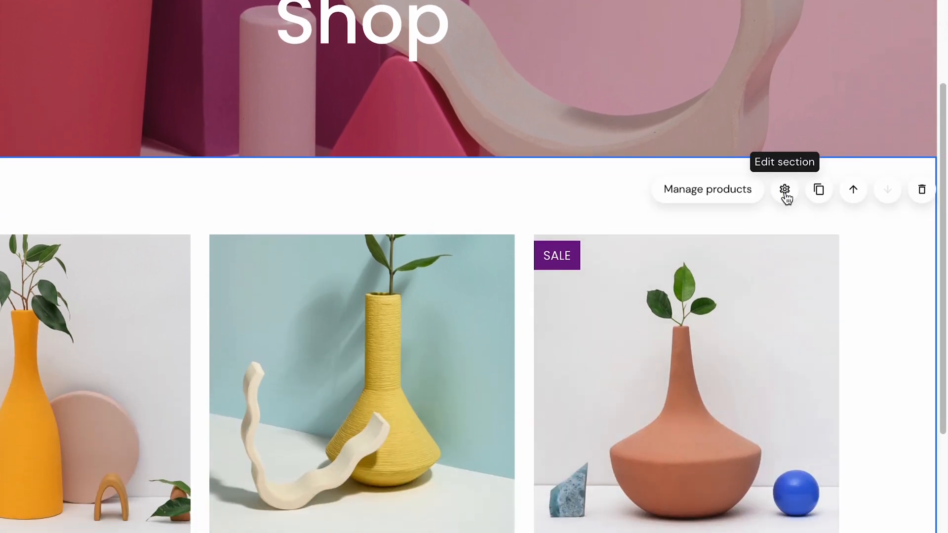
{"action": "left_click", "coordinate": [785, 193]}
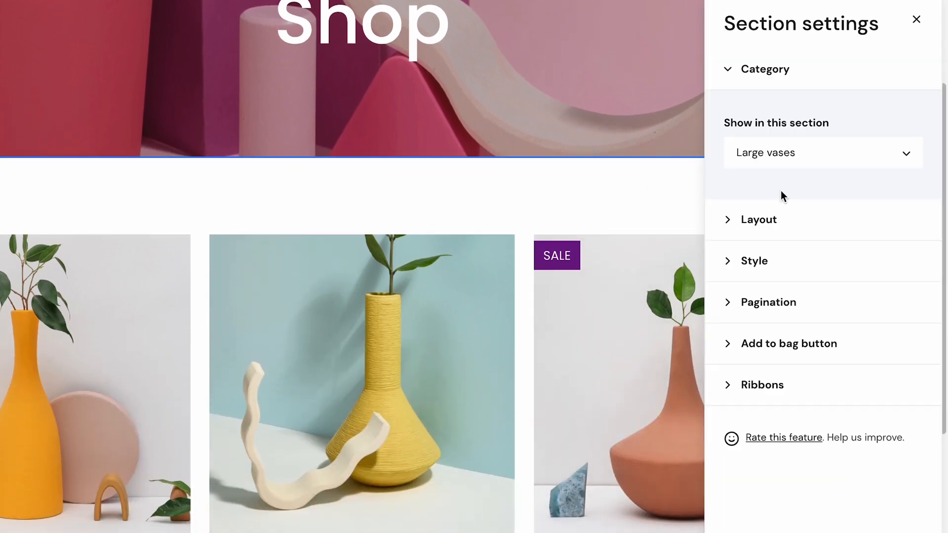
{"action": "left_click", "coordinate": [909, 155]}
{"action": "left_click", "coordinate": [883, 222]}
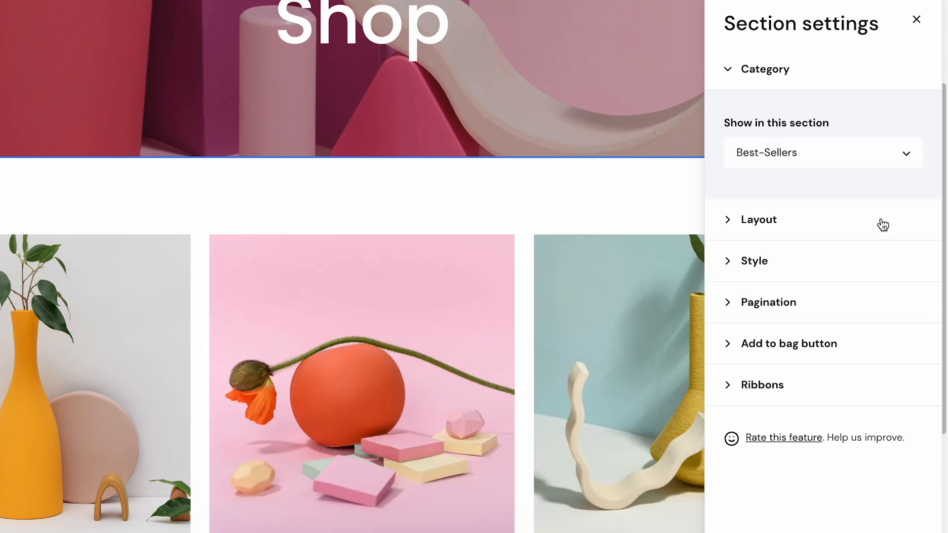
{"action": "left_click", "coordinate": [881, 155]}
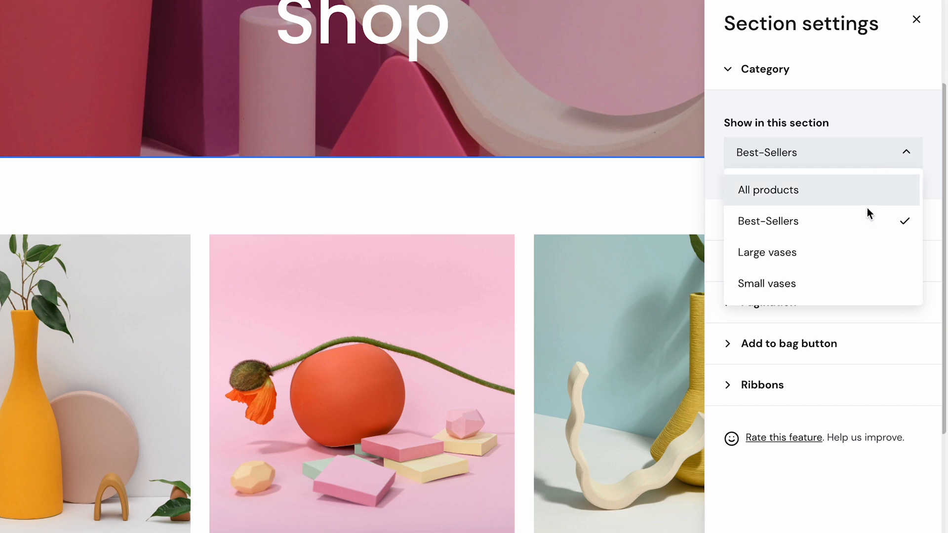
{"action": "left_click", "coordinate": [855, 246]}
{"action": "left_click", "coordinate": [866, 158]}
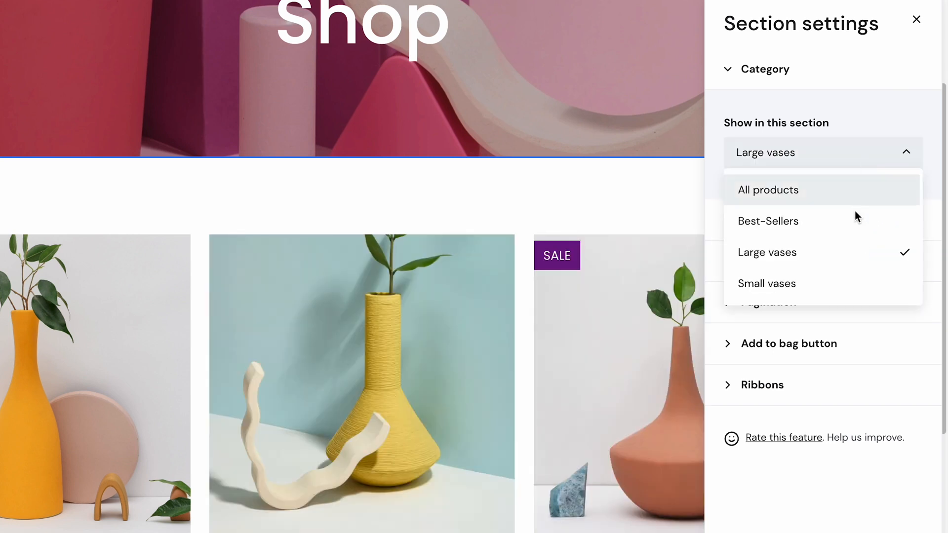
{"action": "left_click", "coordinate": [845, 285]}
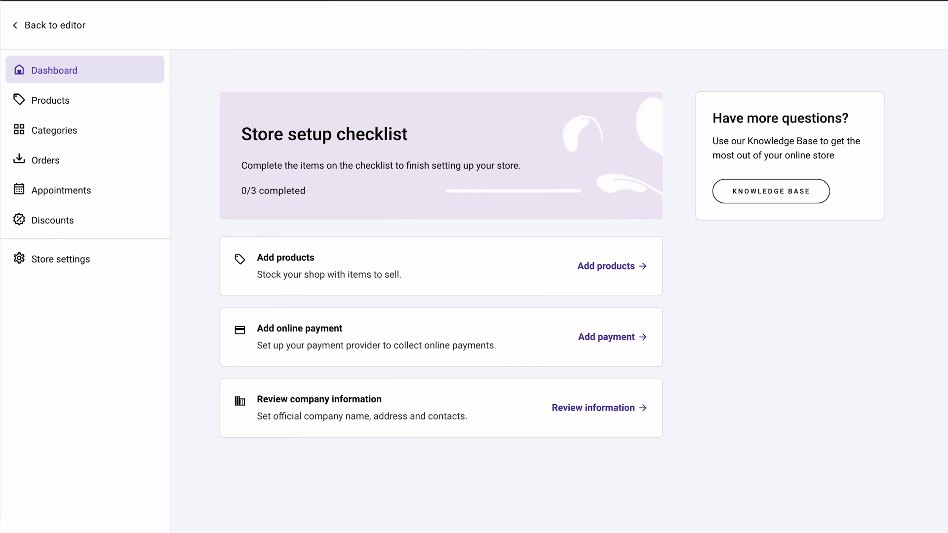
Go to the store settings and look over the payment options for the store
{"action": "left_click", "coordinate": [115, 270]}
{"action": "left_click", "coordinate": [303, 275]}
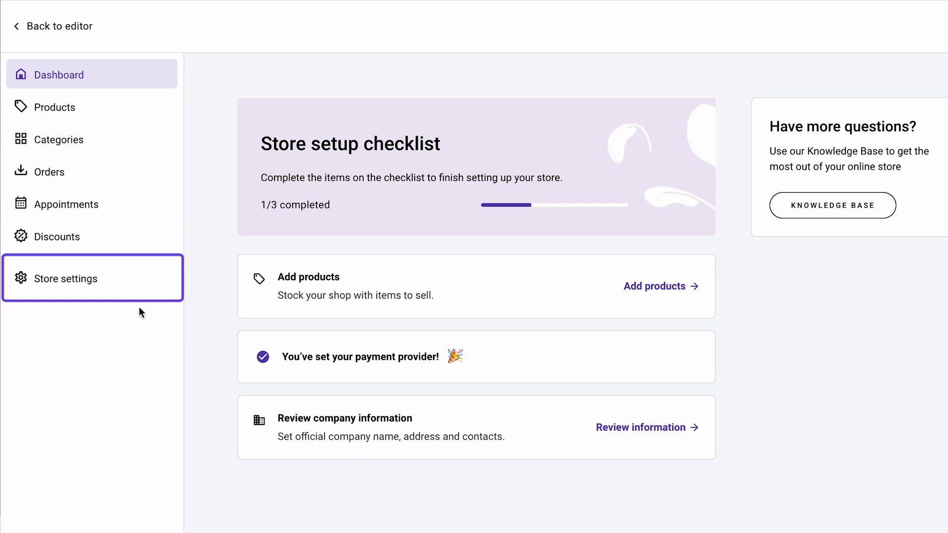
{"action": "left_click", "coordinate": [95, 278]}
{"action": "left_click", "coordinate": [666, 296]}
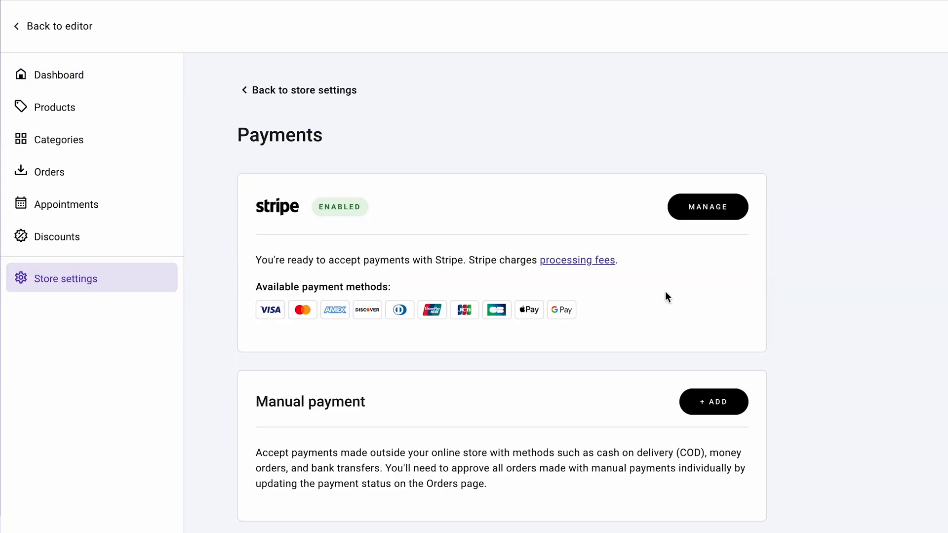
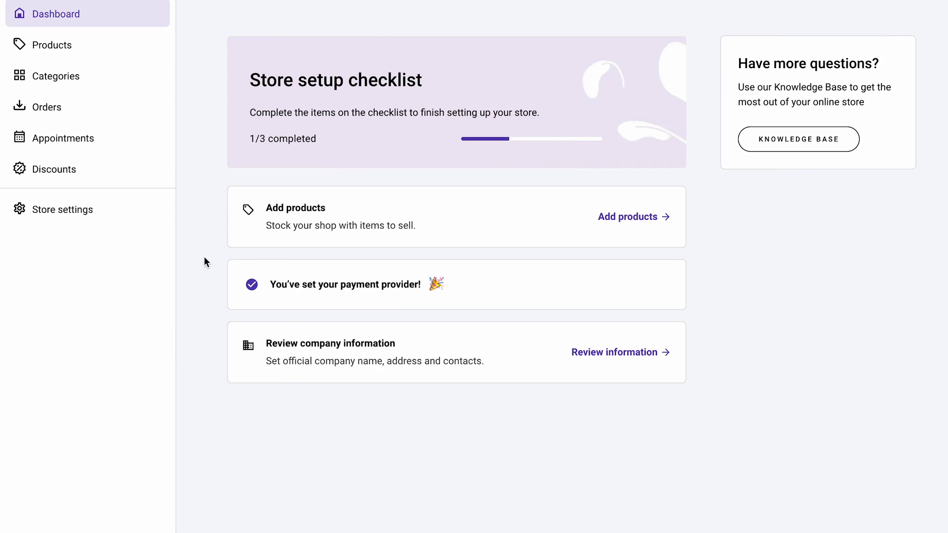
Open the Default shipping zone in the store's shipping settings and rename it USA
{"action": "left_click", "coordinate": [119, 217]}
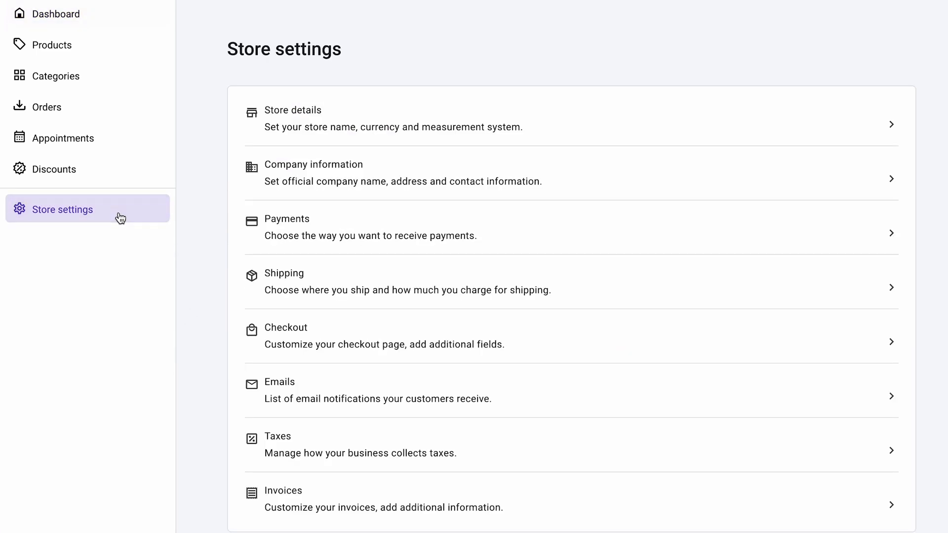
{"action": "left_click", "coordinate": [425, 279]}
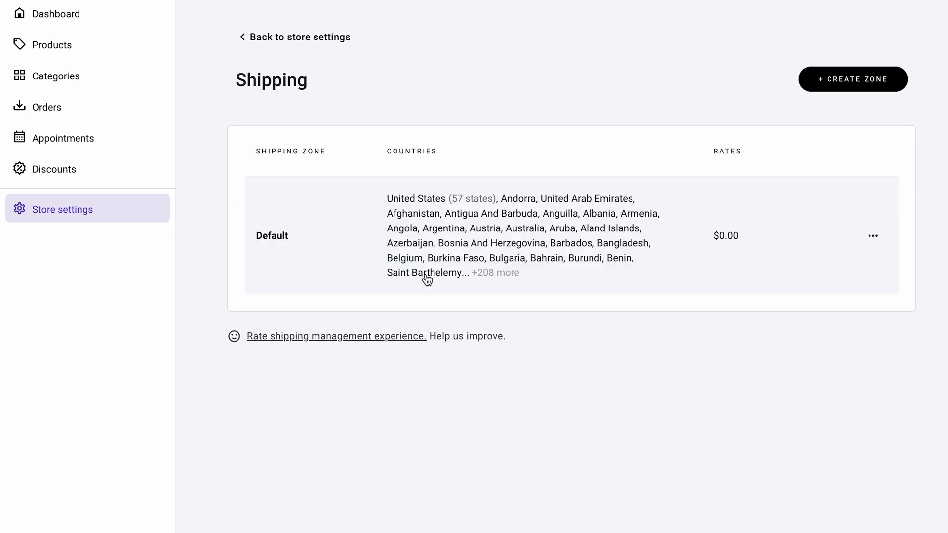
{"action": "left_click", "coordinate": [557, 242]}
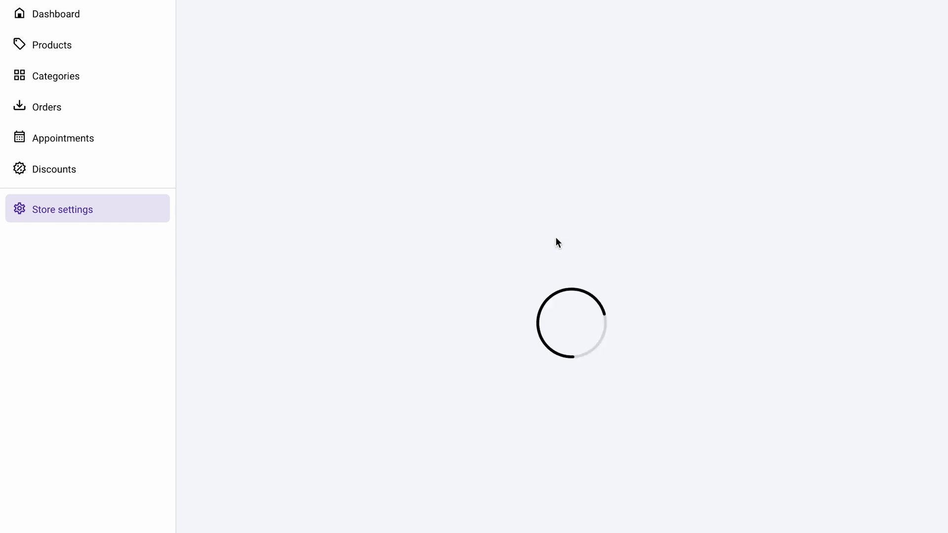
{"action": "left_click_drag", "start_coordinate": [368, 210], "coordinate": [239, 209]}
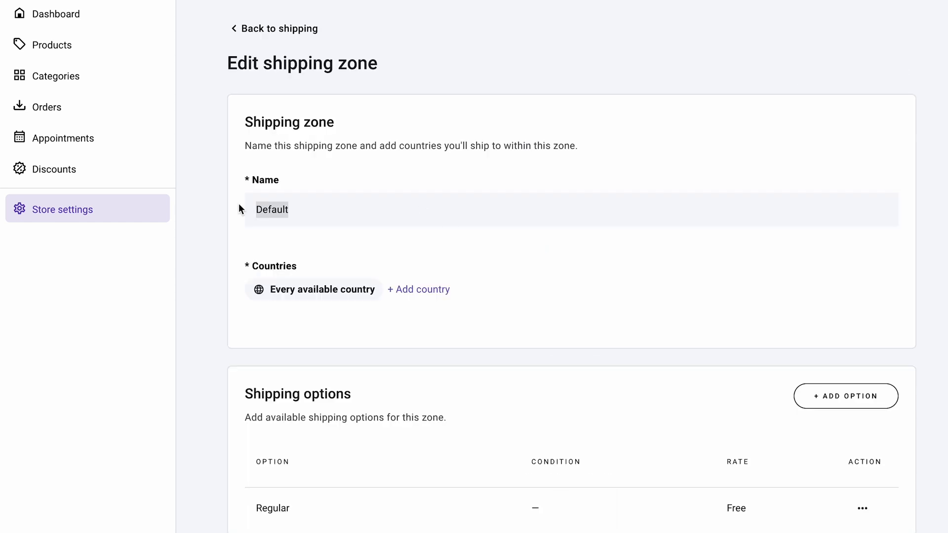
{"action": "type", "text": "USA"}
Clear all countries from the USA shipping zone, add only United States, and save the zone
{"action": "left_click", "coordinate": [412, 292]}
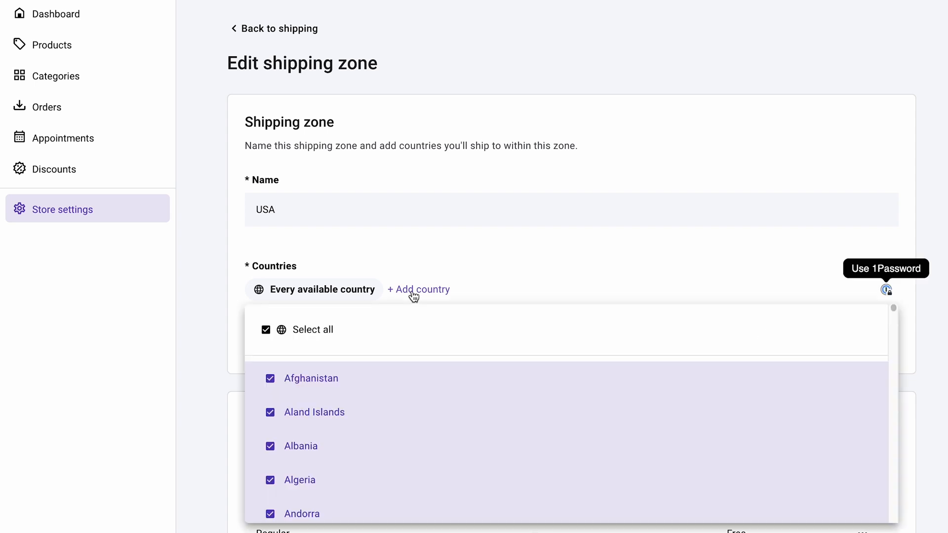
{"action": "left_click", "coordinate": [265, 330]}
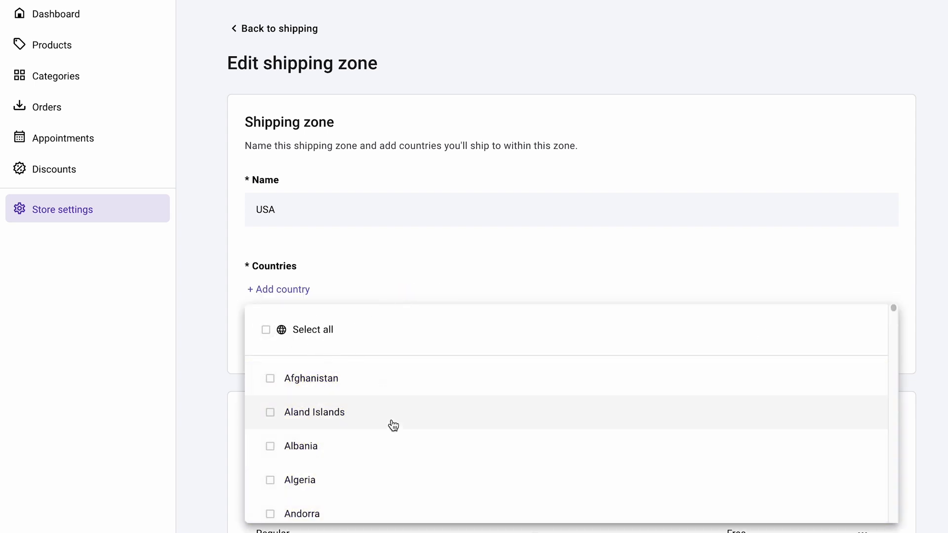
{"action": "scroll", "coordinate": [390, 423], "scroll_direction": "down", "scroll_amount": 1}
{"action": "type", "text": "uni"}
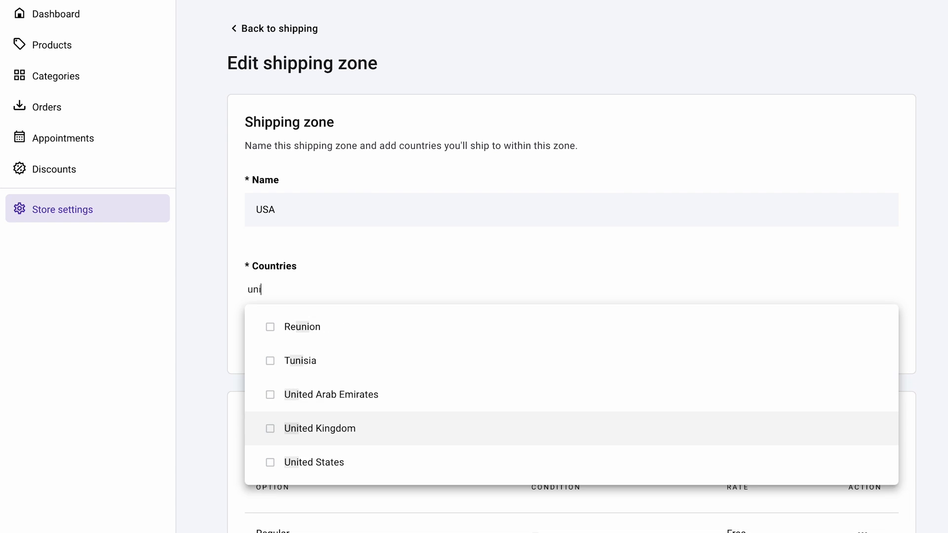
{"action": "left_click", "coordinate": [374, 461]}
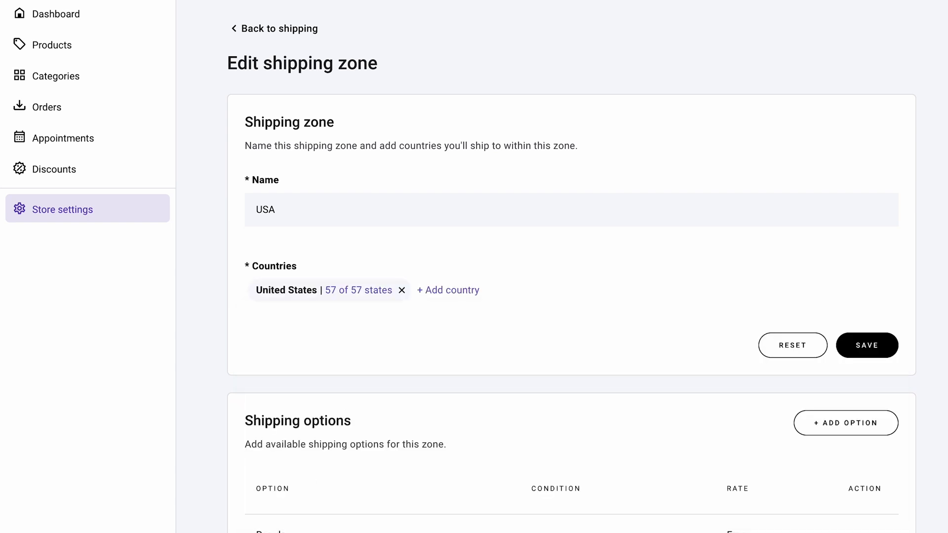
{"action": "left_click", "coordinate": [884, 345]}
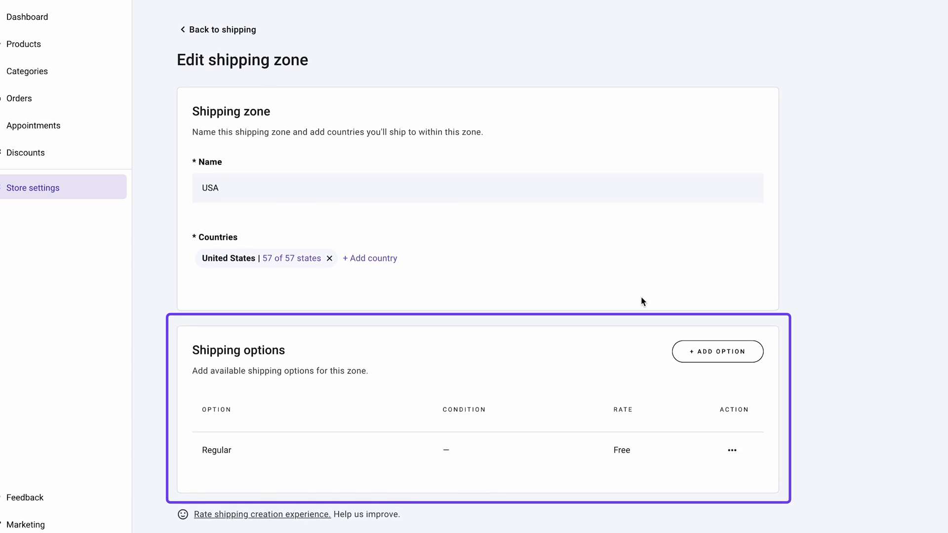
Start adding a shipping option to the USA zone and open its conditions
{"action": "left_click", "coordinate": [714, 353]}
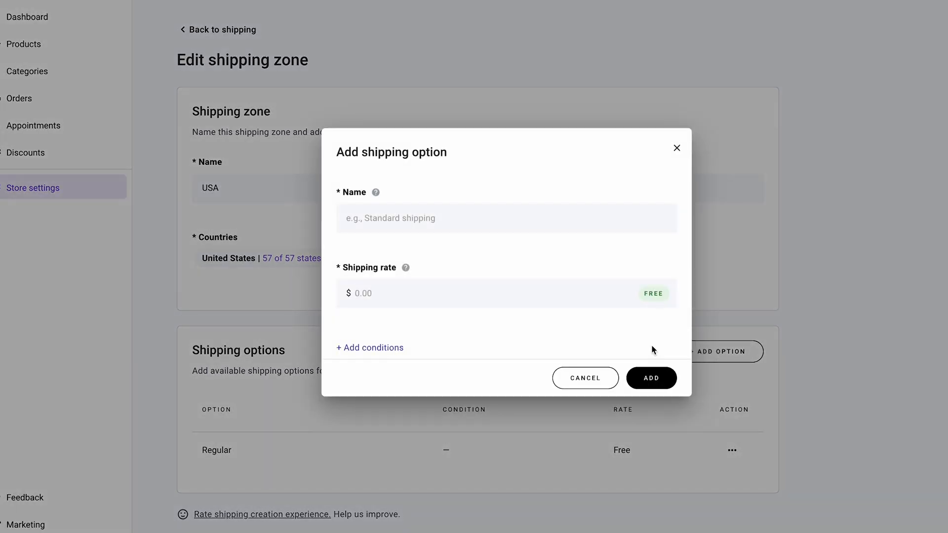
{"action": "left_click", "coordinate": [410, 347]}
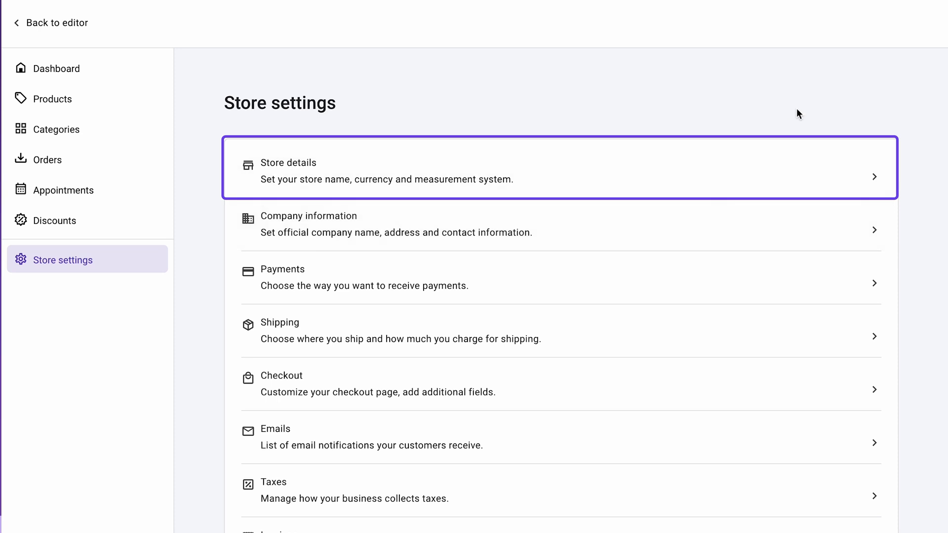
Look over the store details and the company information in the store settings
{"action": "left_click", "coordinate": [746, 190]}
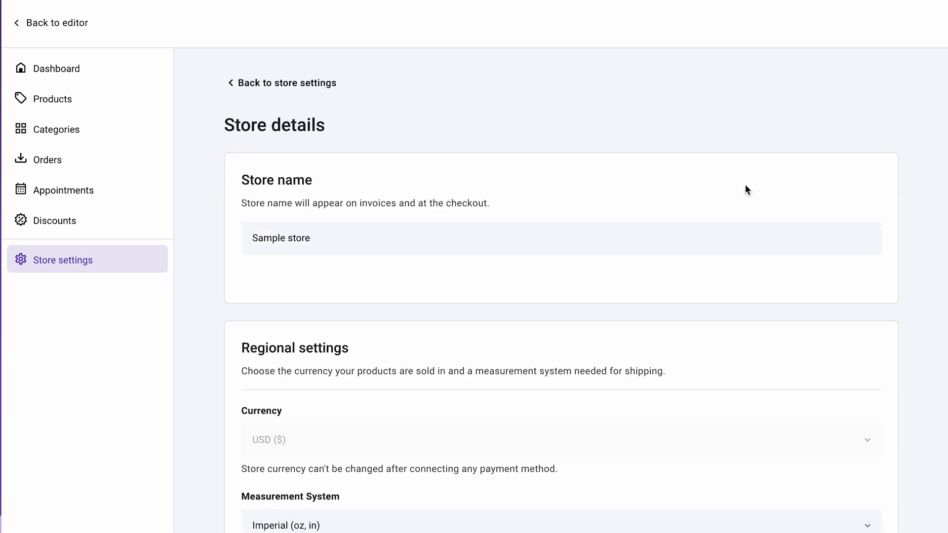
{"action": "left_click", "coordinate": [317, 84]}
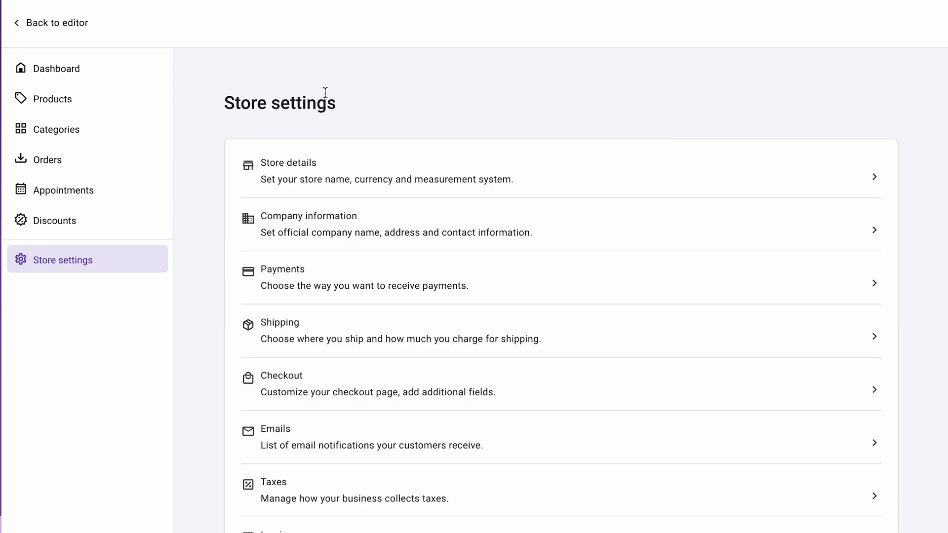
{"action": "left_click", "coordinate": [390, 220]}
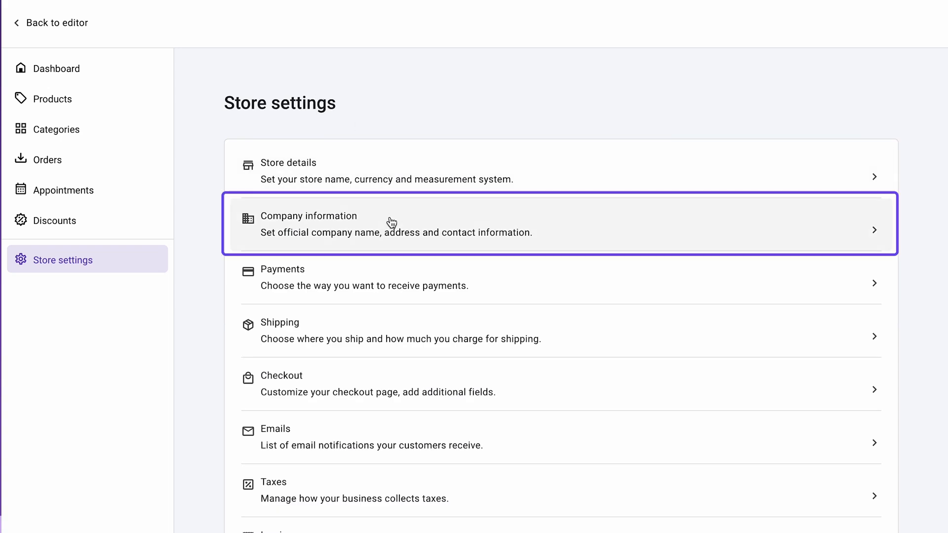
{"action": "left_click", "coordinate": [392, 222]}
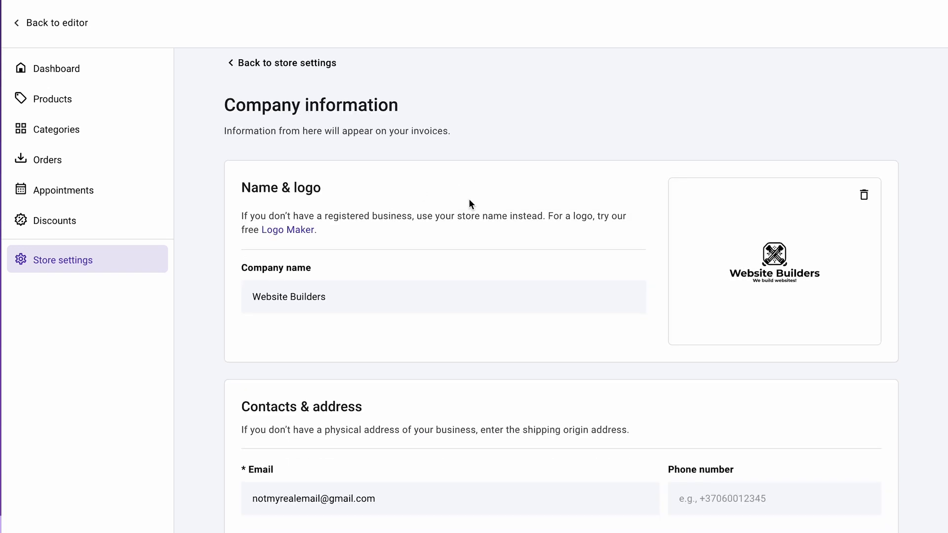
{"action": "scroll", "coordinate": [469, 202], "scroll_direction": "down", "scroll_amount": 2}
{"action": "scroll", "coordinate": [469, 202], "scroll_direction": "up", "scroll_amount": 3}
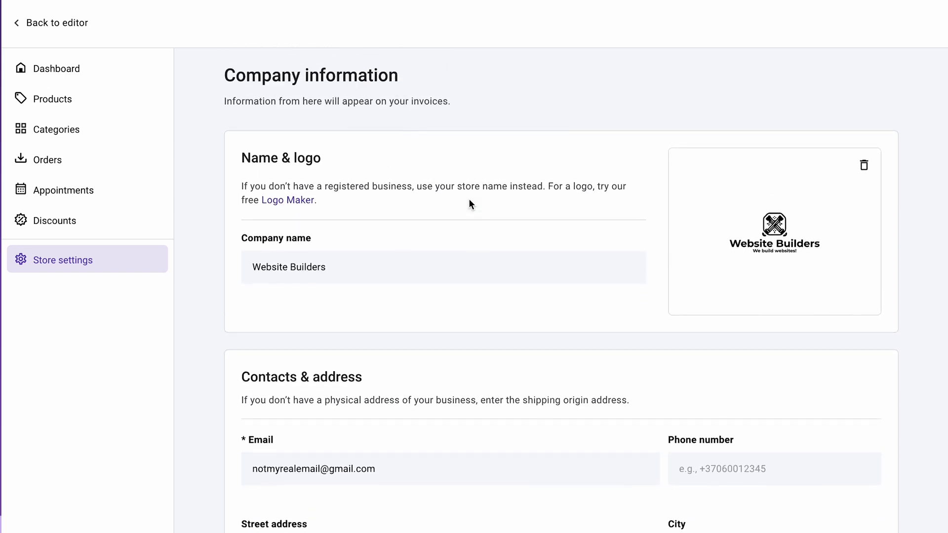
{"action": "left_click", "coordinate": [314, 85]}
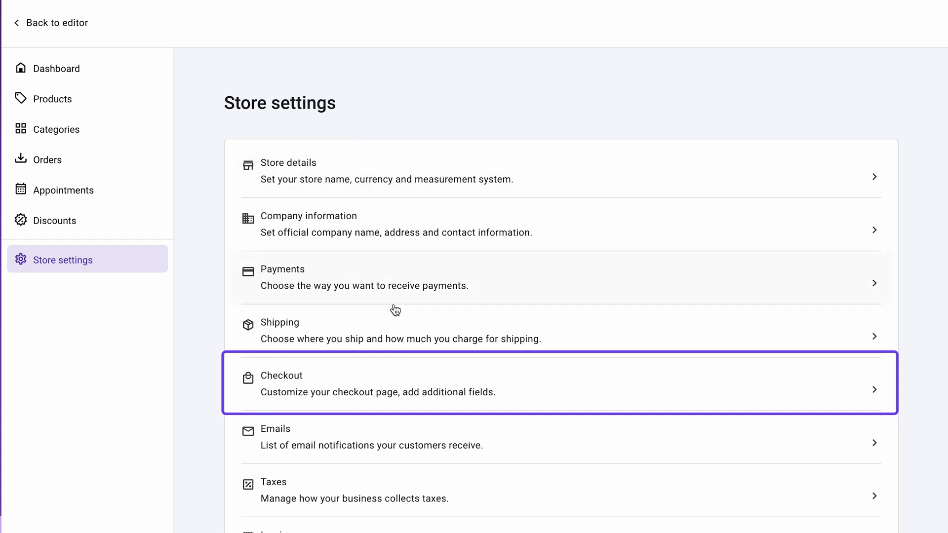
Review the checkout policies, custom options and available checkout languages, leaving the language as English
{"action": "left_click", "coordinate": [398, 376]}
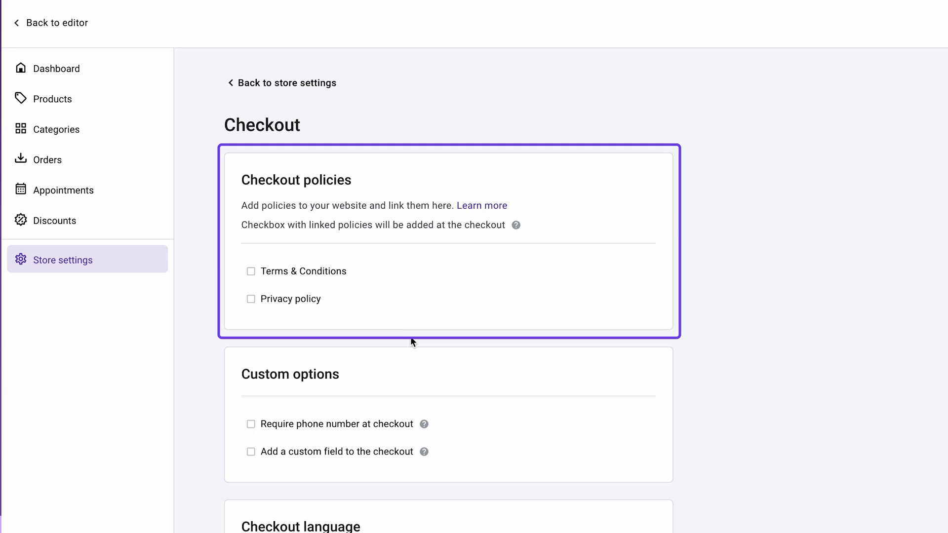
{"action": "scroll", "coordinate": [412, 342], "scroll_direction": "down", "scroll_amount": 2}
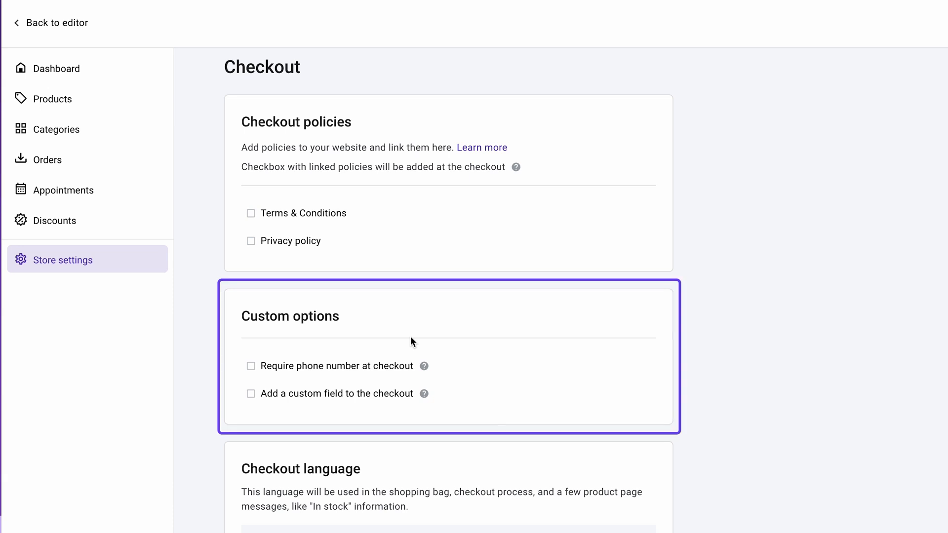
{"action": "scroll", "coordinate": [412, 341], "scroll_direction": "down", "scroll_amount": 3}
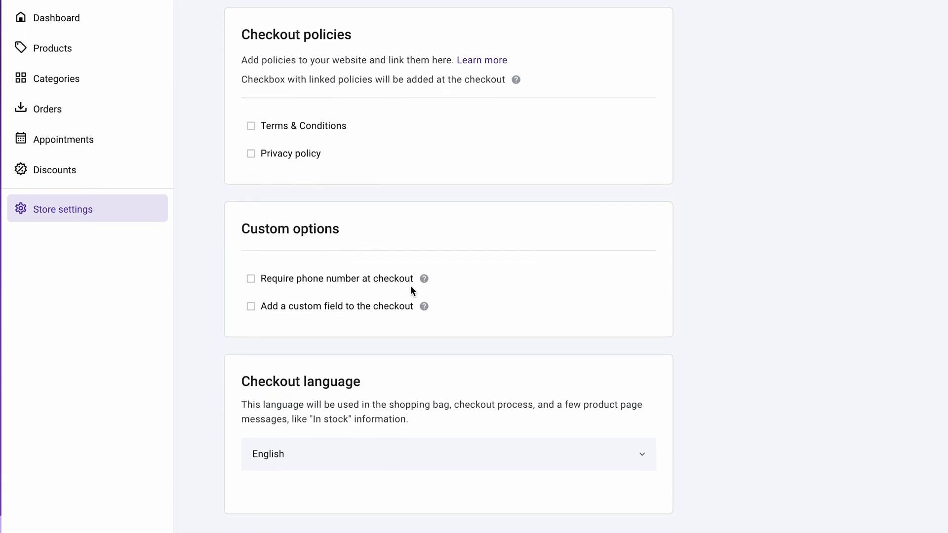
{"action": "scroll", "coordinate": [410, 282], "scroll_direction": "down", "scroll_amount": 3}
{"action": "left_click", "coordinate": [400, 380]}
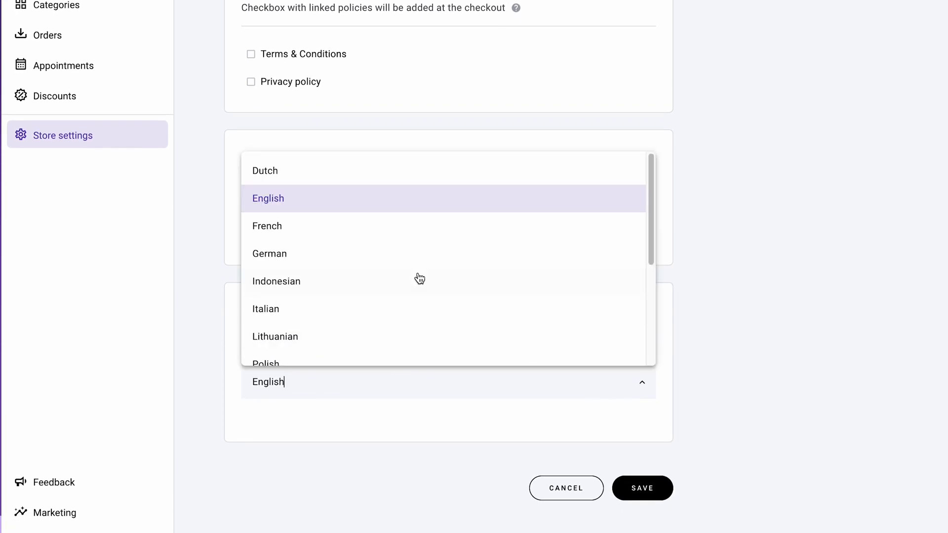
{"action": "left_click", "coordinate": [426, 205]}
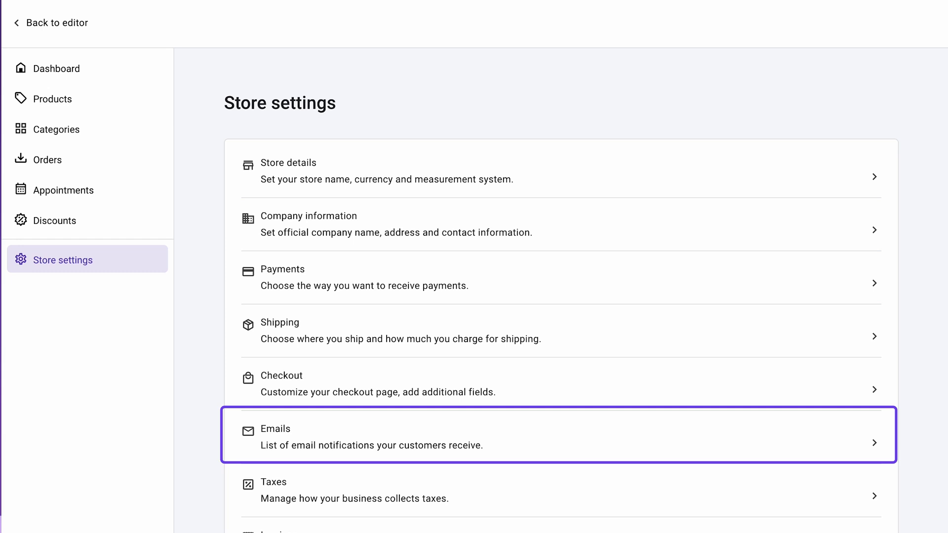
Look through the customer email notifications and preview the order confirmation and the invoice of the order
{"action": "left_click", "coordinate": [673, 448]}
{"action": "scroll", "coordinate": [674, 446], "scroll_direction": "down", "scroll_amount": 6}
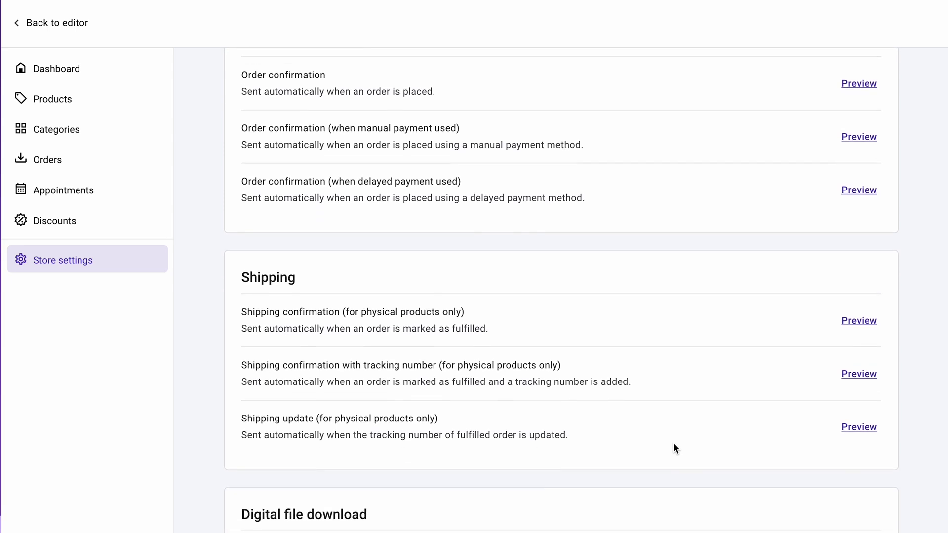
{"action": "scroll", "coordinate": [676, 448], "scroll_direction": "down", "scroll_amount": 1}
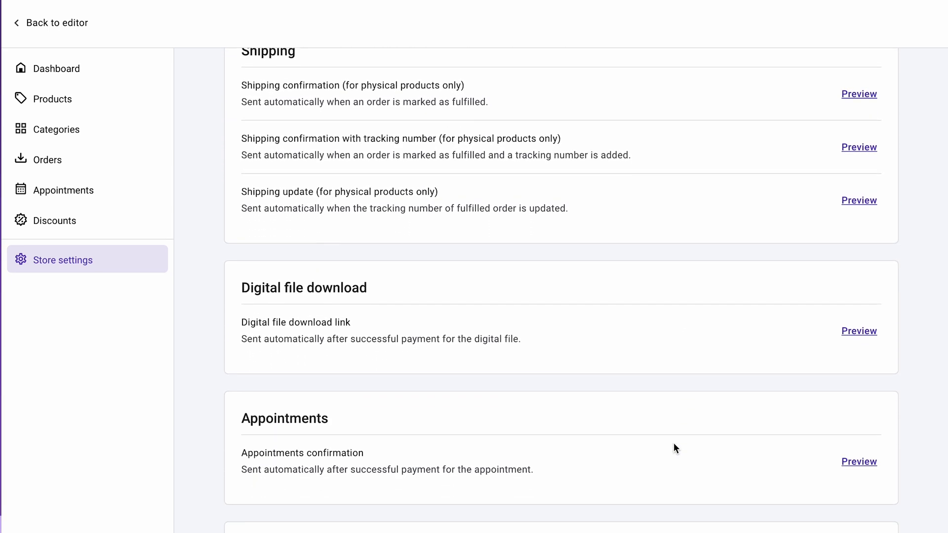
{"action": "scroll", "coordinate": [674, 446], "scroll_direction": "up", "scroll_amount": 7}
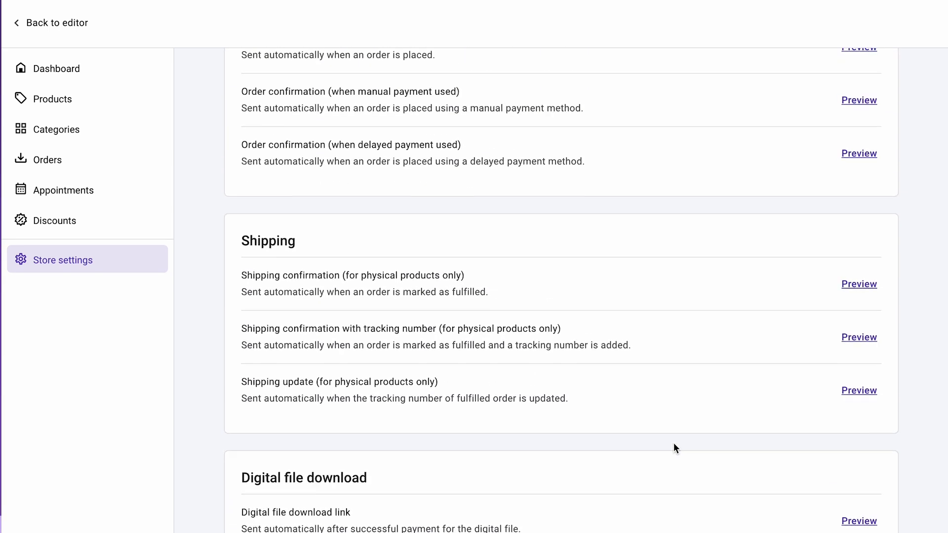
{"action": "left_click", "coordinate": [878, 194]}
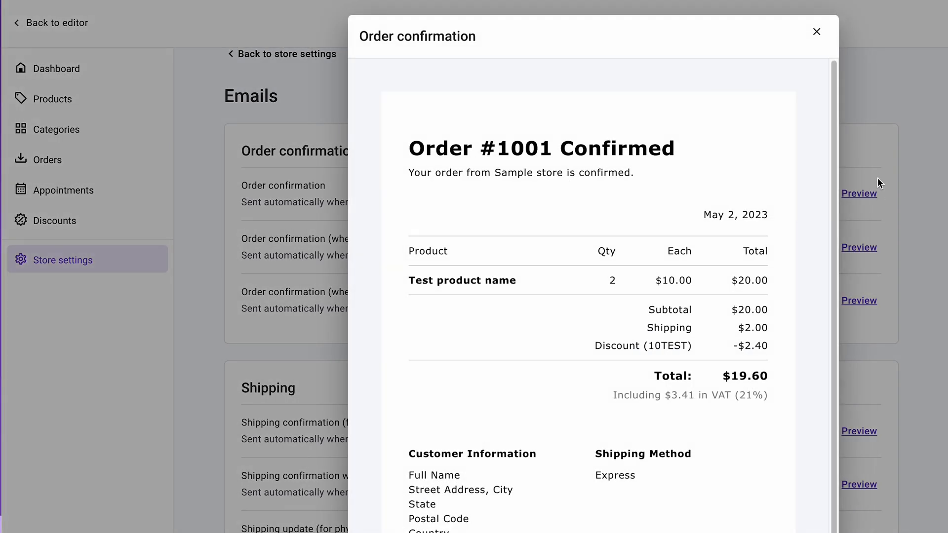
{"action": "left_click", "coordinate": [817, 31]}
{"action": "scroll", "coordinate": [804, 131], "scroll_direction": "down", "scroll_amount": 9}
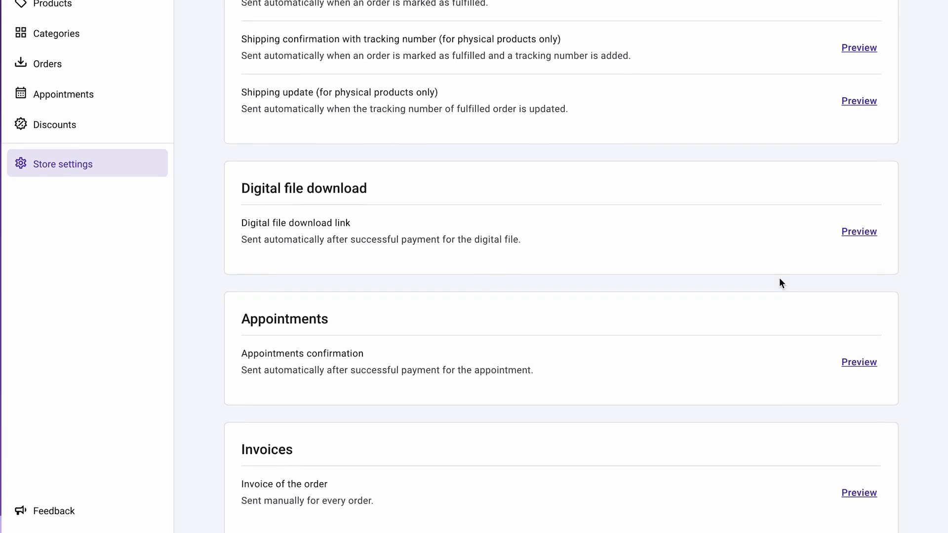
{"action": "left_click", "coordinate": [864, 470]}
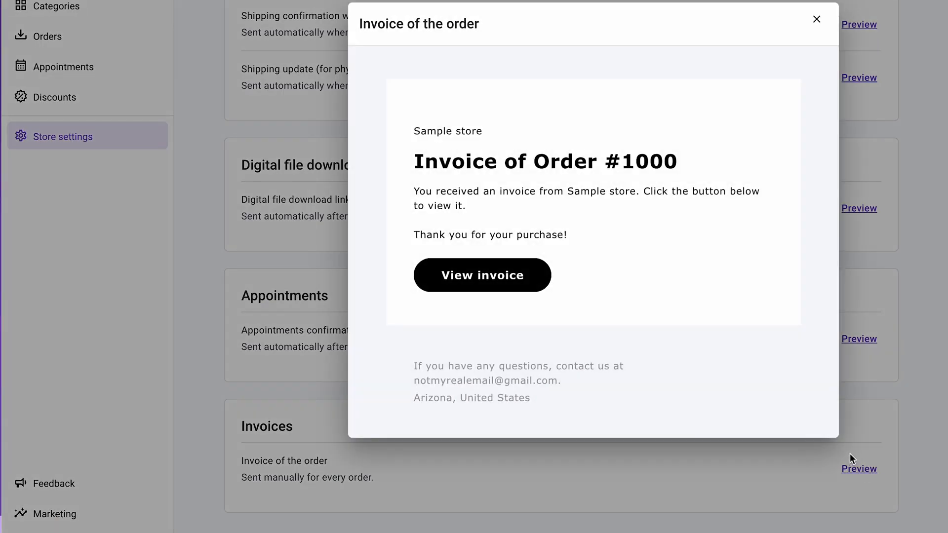
{"action": "left_click", "coordinate": [816, 21]}
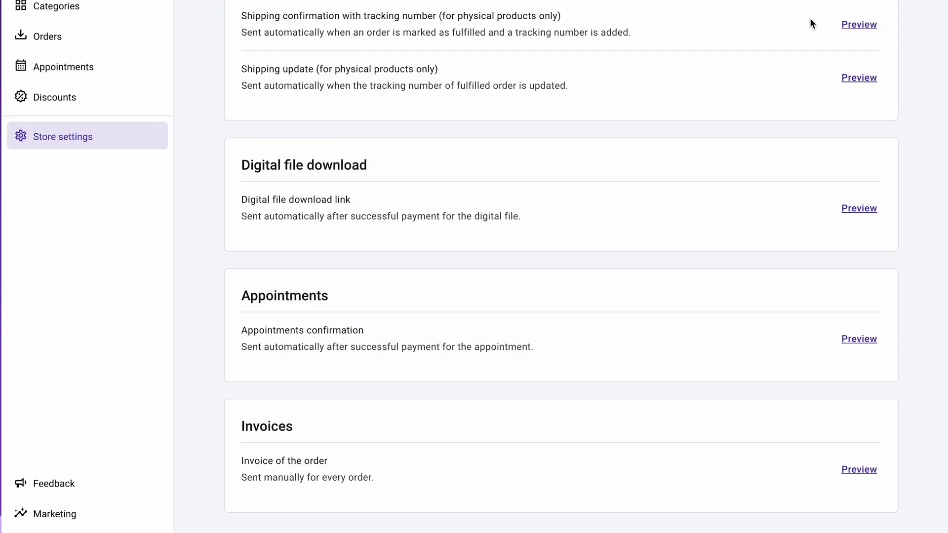
Go to the store's tax settings and start adding a tax region
{"action": "key", "text": "alt+Left"}
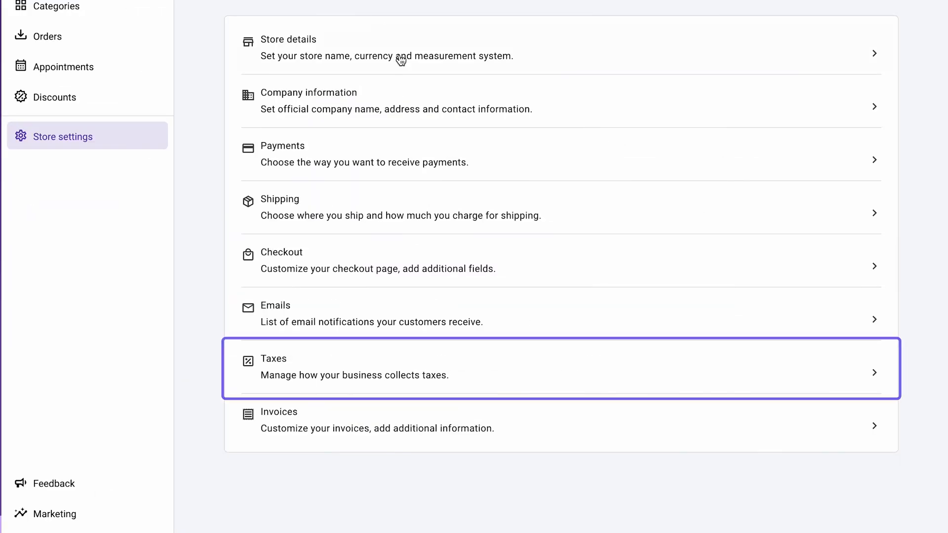
{"action": "left_click", "coordinate": [440, 355]}
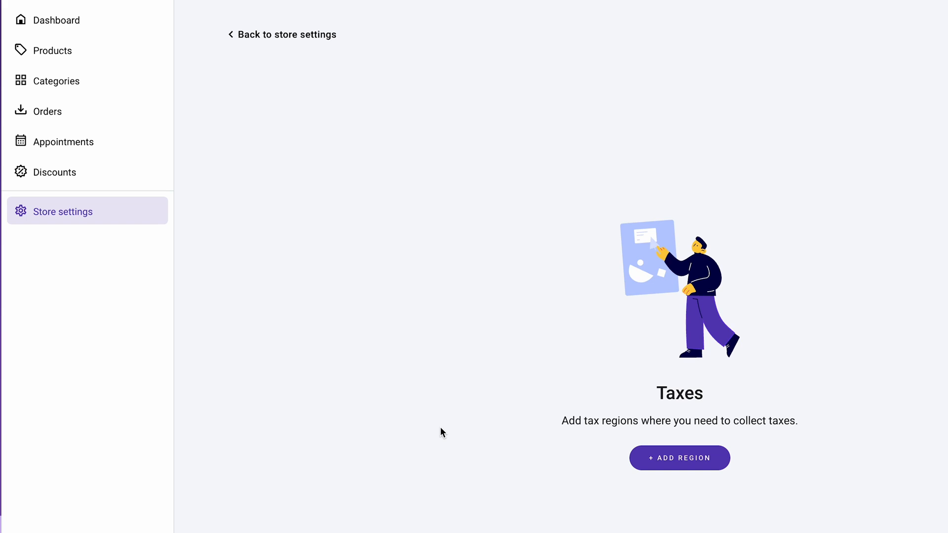
{"action": "left_click", "coordinate": [684, 464]}
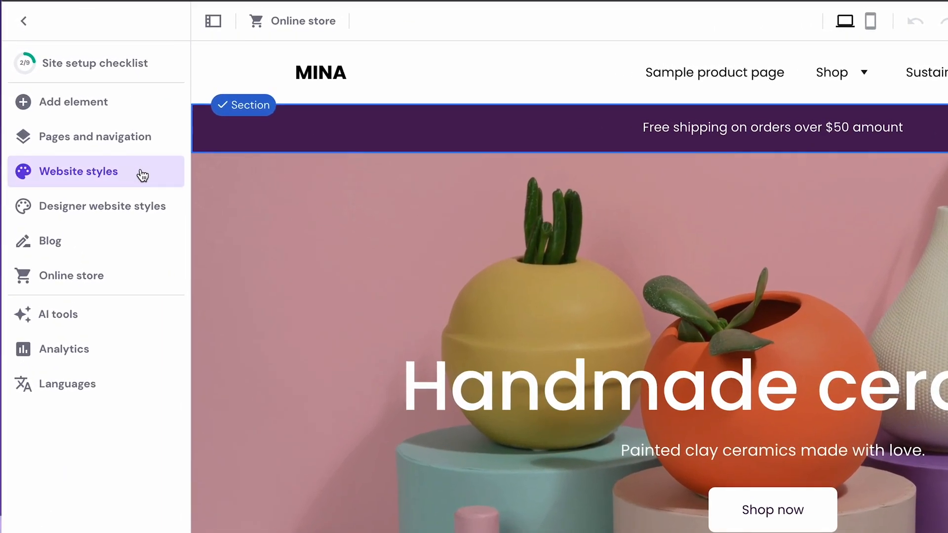
Look through the color, text, button and animation options in the website styles
{"action": "left_click", "coordinate": [143, 176]}
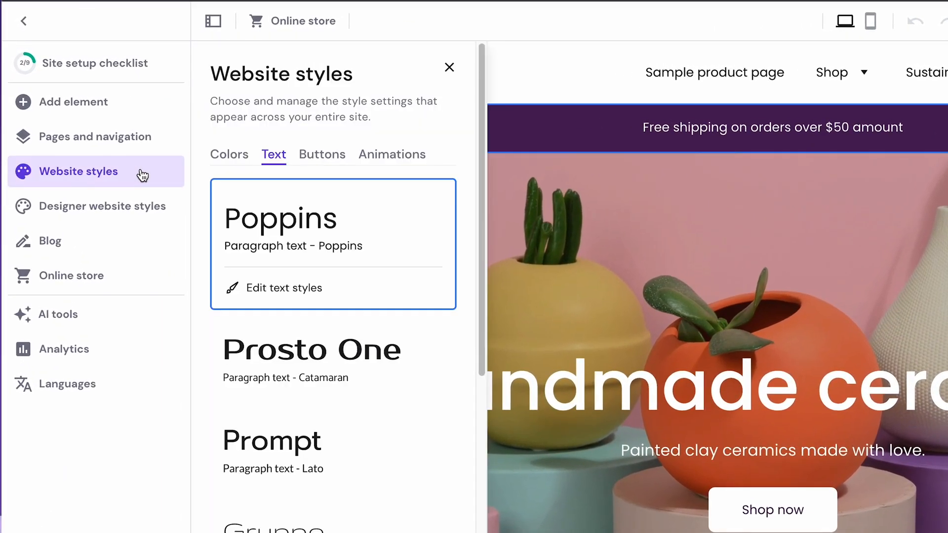
{"action": "left_click", "coordinate": [231, 166]}
{"action": "left_click", "coordinate": [273, 163]}
{"action": "left_click", "coordinate": [312, 163]}
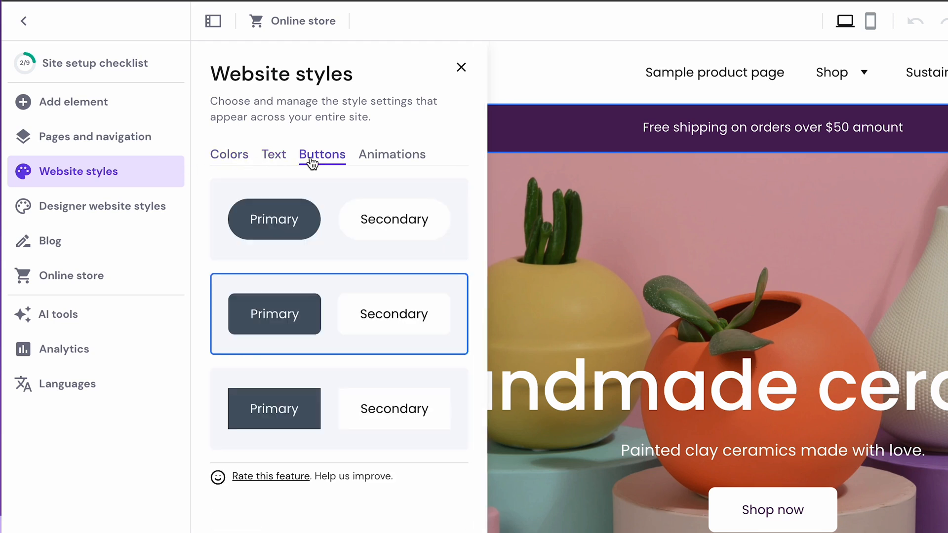
{"action": "left_click", "coordinate": [380, 167]}
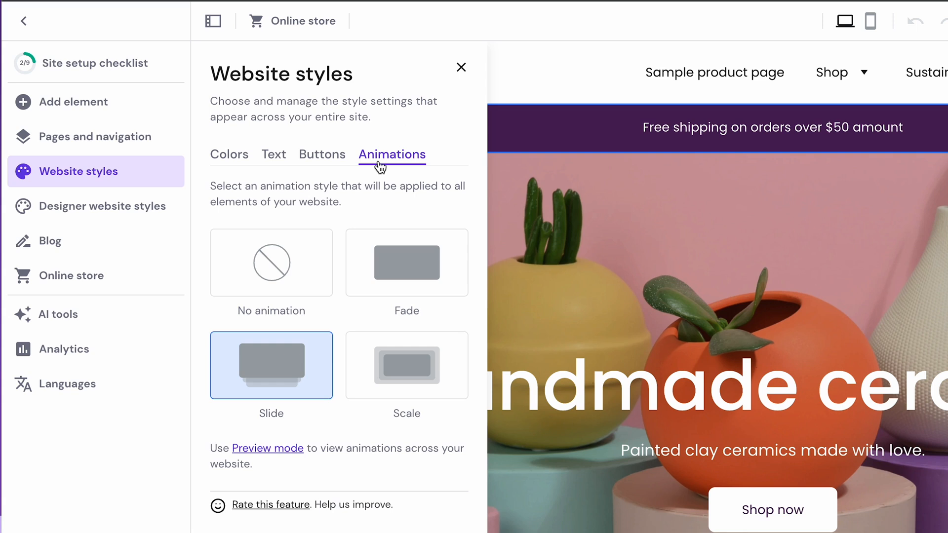
Review the website's text style settings for headings and for paragraphs and navigation
{"action": "left_click", "coordinate": [283, 157]}
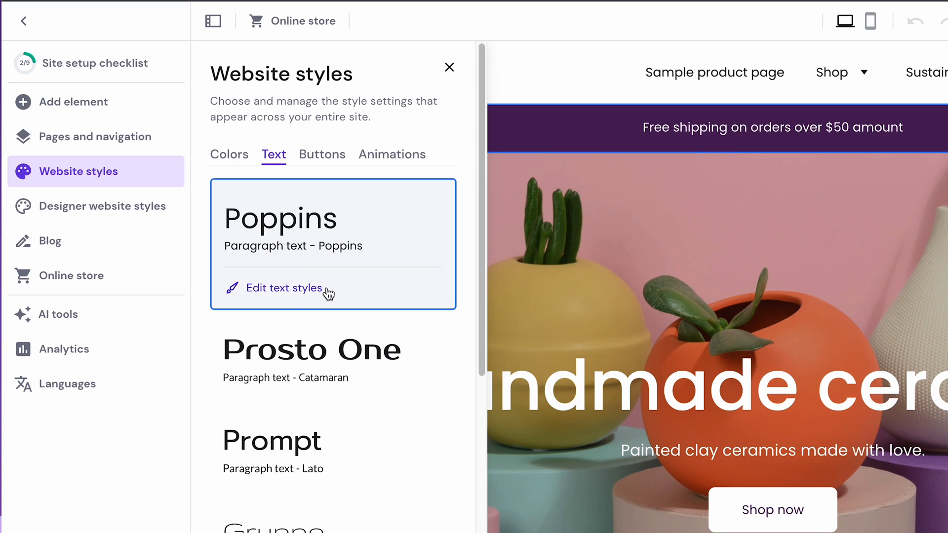
{"action": "left_click", "coordinate": [313, 293]}
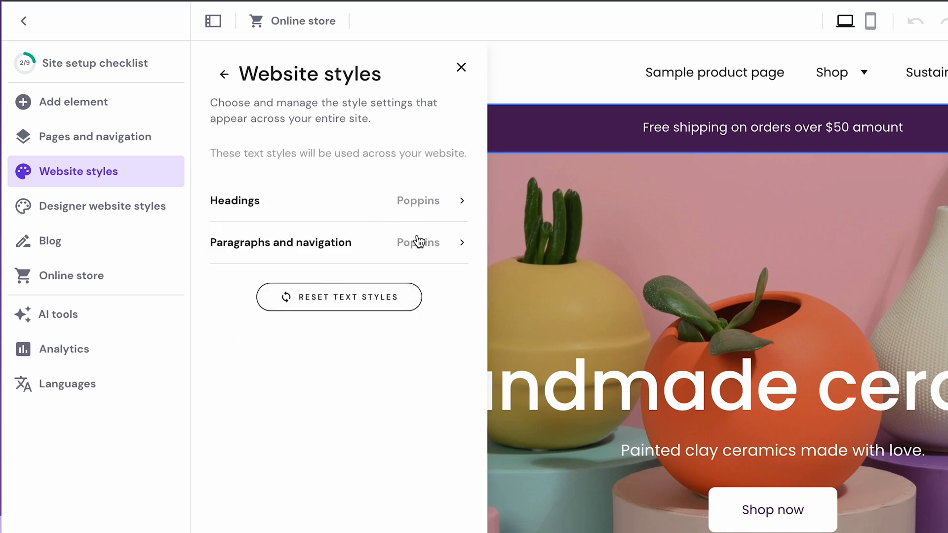
{"action": "left_click", "coordinate": [423, 203]}
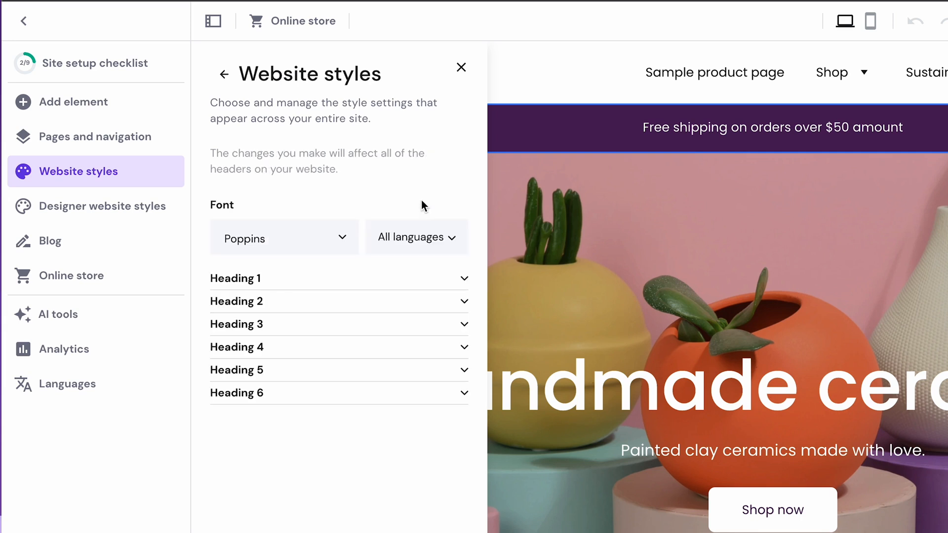
{"action": "left_click", "coordinate": [225, 79]}
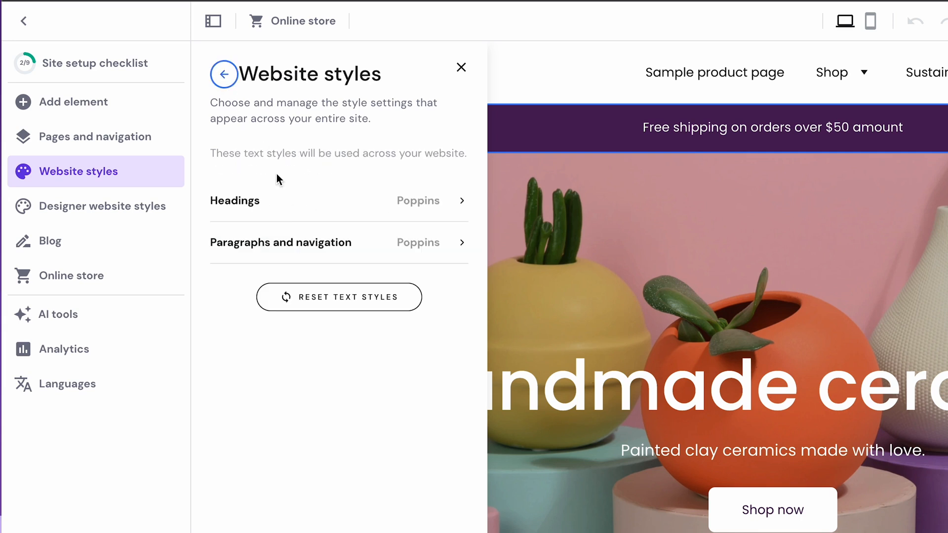
{"action": "left_click", "coordinate": [293, 240]}
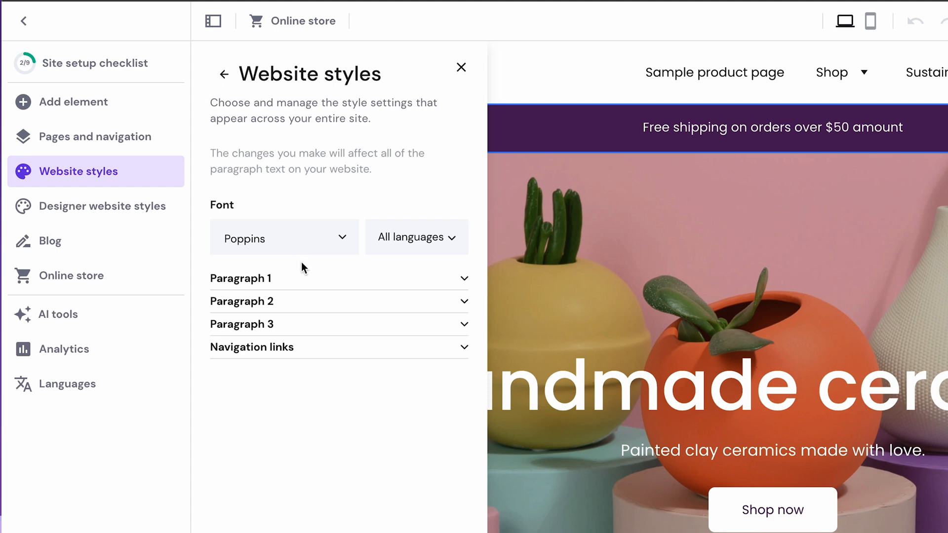
{"action": "left_click", "coordinate": [225, 76]}
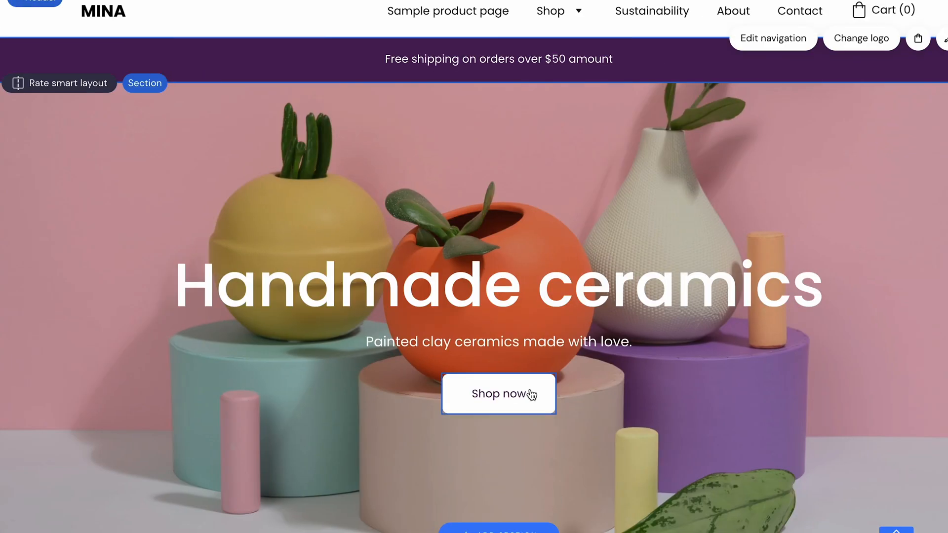
Open the "Handmade ceramics" hero heading for text editing and look at its formatting options
{"action": "left_click", "coordinate": [529, 307]}
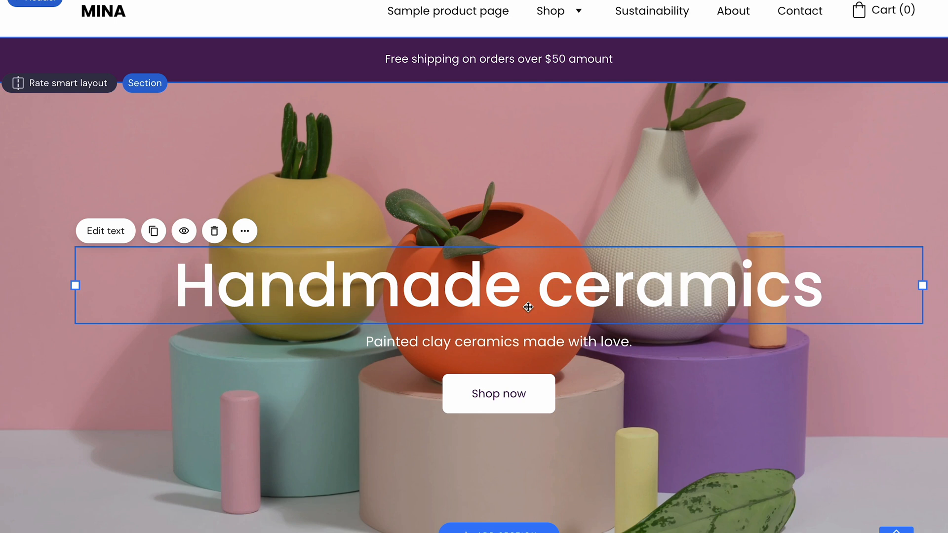
{"action": "left_click", "coordinate": [123, 240]}
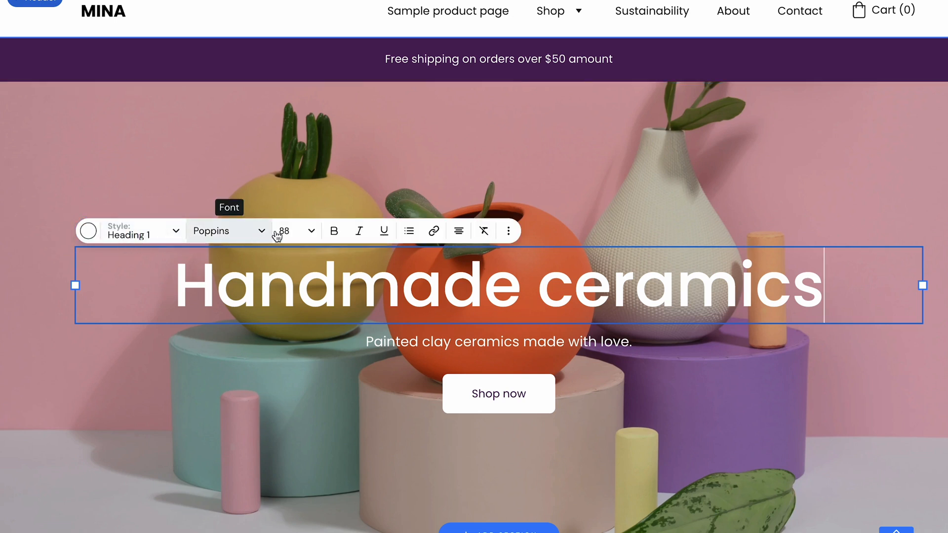
{"action": "left_click", "coordinate": [579, 239]}
{"action": "left_click", "coordinate": [602, 273]}
{"action": "mouse_move", "coordinate": [599, 264]}
{"action": "left_mouse_down"}
{"action": "mouse_move", "coordinate": [597, 227]}
{"action": "mouse_move", "coordinate": [598, 270]}
{"action": "left_mouse_up"}
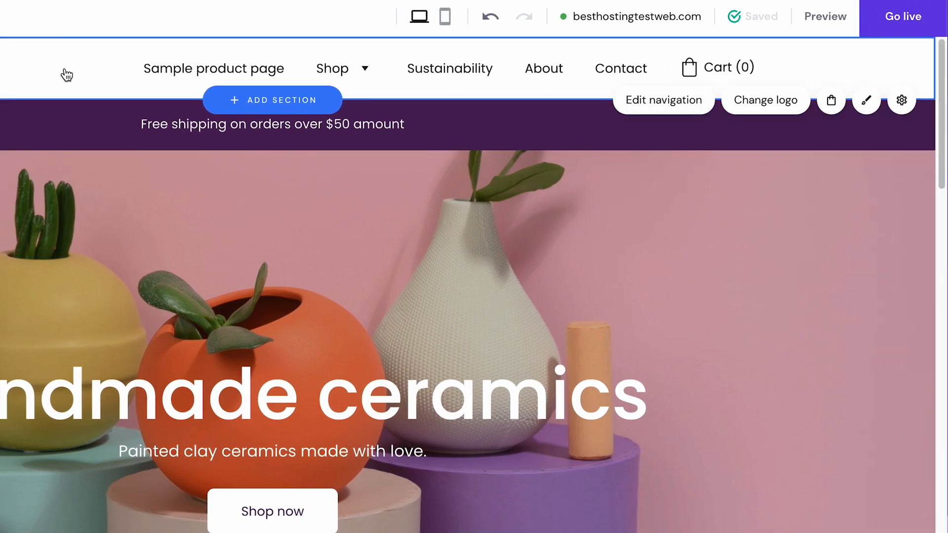
Replace the header logo with the "logo" PNG from the media library and increase the logo width
{"action": "left_click", "coordinate": [827, 97]}
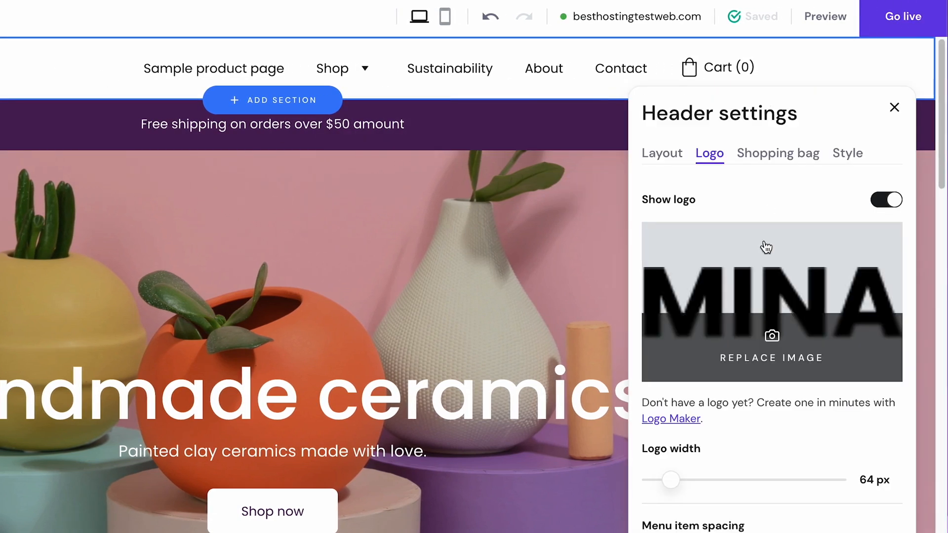
{"action": "left_click", "coordinate": [771, 340]}
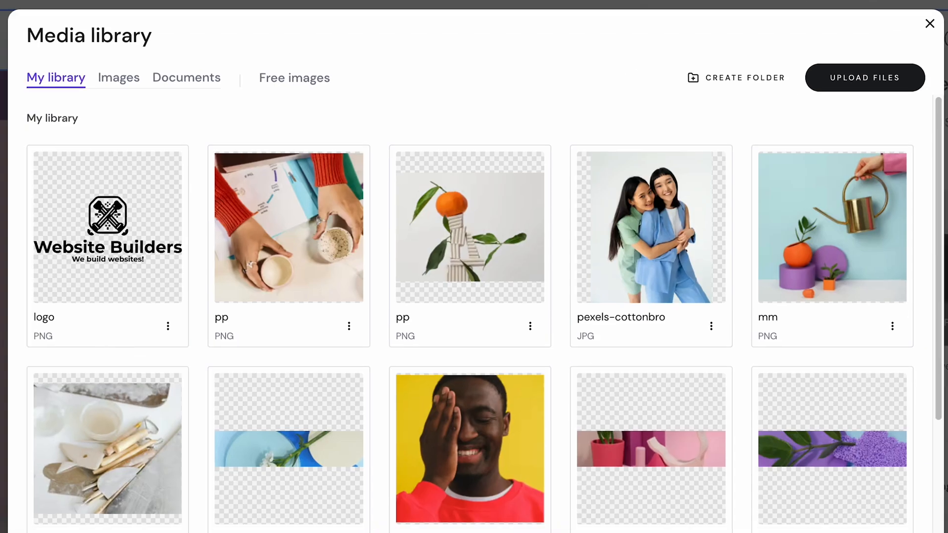
{"action": "left_click", "coordinate": [109, 228]}
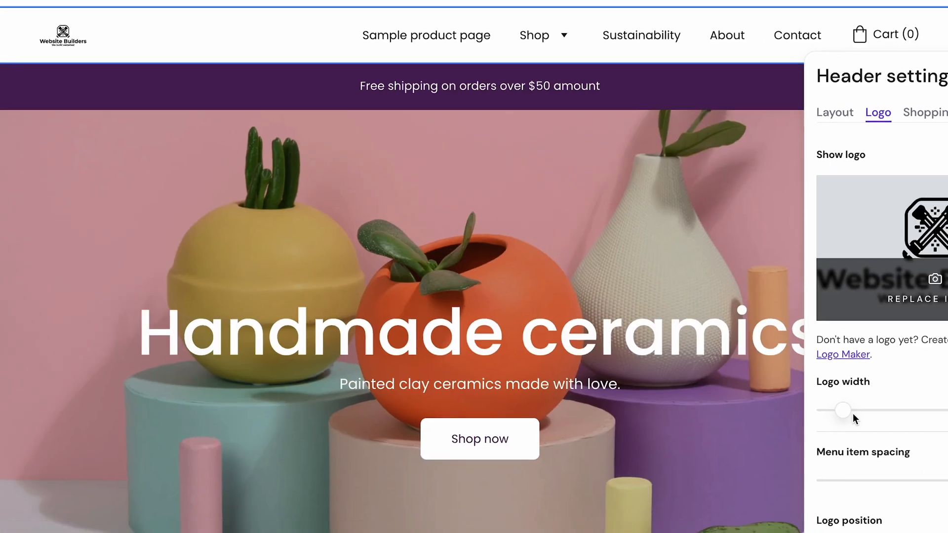
{"action": "left_click_drag", "start_coordinate": [880, 441], "coordinate": [897, 441]}
{"action": "left_click_drag", "start_coordinate": [756, 328], "coordinate": [778, 328]}
{"action": "mouse_move", "coordinate": [862, 384]}
{"action": "left_mouse_down"}
{"action": "mouse_move", "coordinate": [836, 383]}
{"action": "mouse_move", "coordinate": [866, 382]}
{"action": "left_mouse_up"}
{"action": "left_click", "coordinate": [781, 327]}
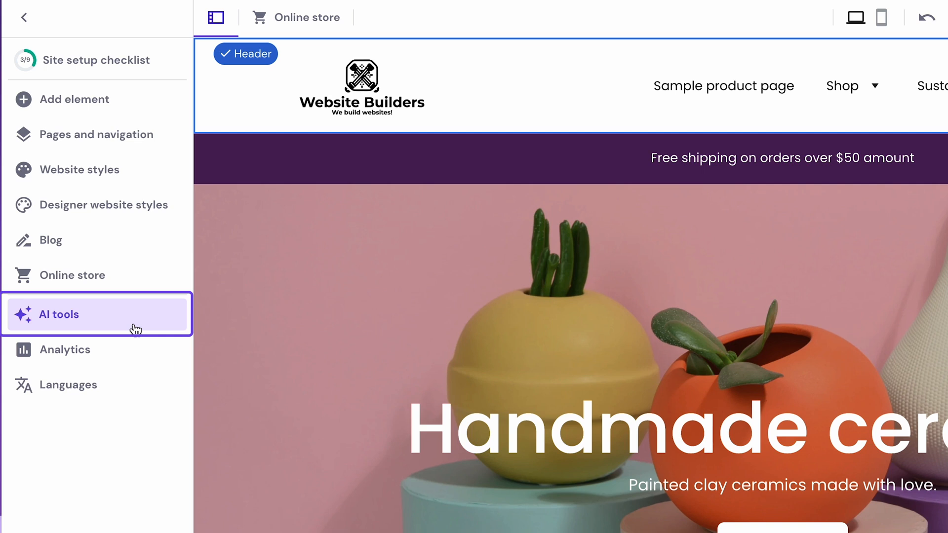
Open the AI Logo maker and look at its option for describing a logo
{"action": "left_click", "coordinate": [136, 330]}
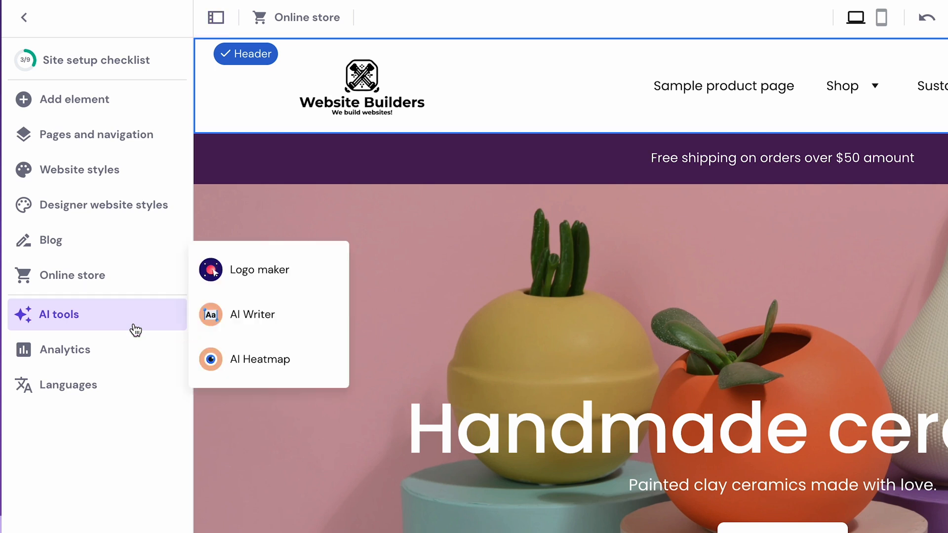
{"action": "left_click", "coordinate": [260, 280]}
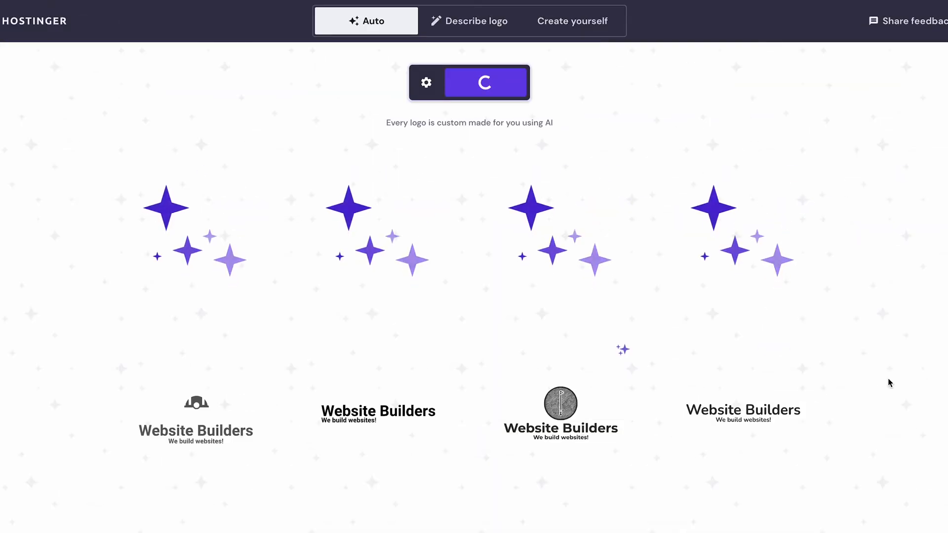
{"action": "left_click", "coordinate": [499, 28]}
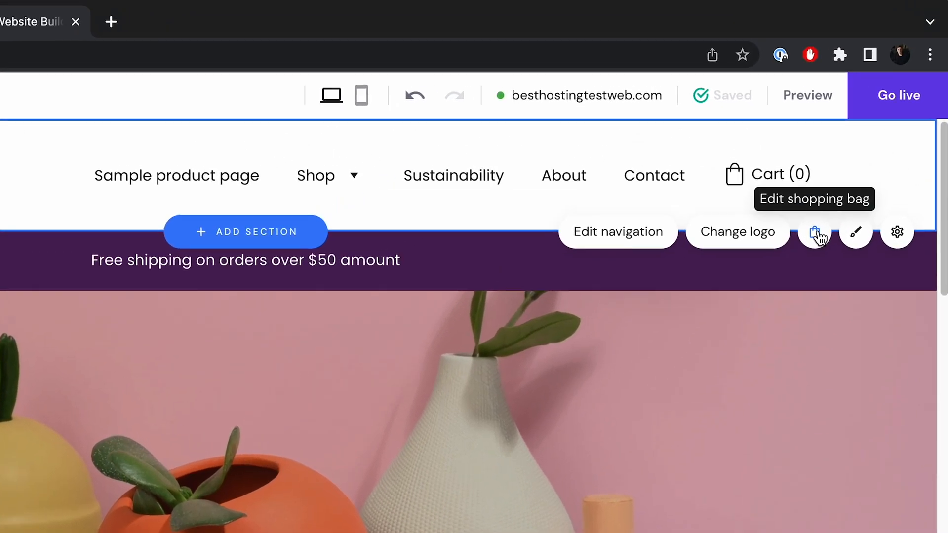
Turn the header's shopping bag off and back on, and open its icon text for editing
{"action": "left_click", "coordinate": [847, 115]}
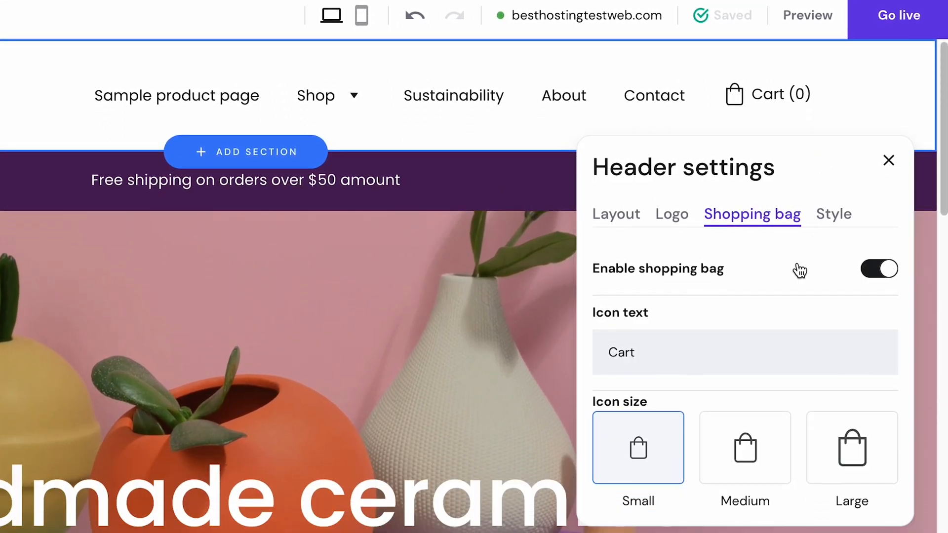
{"action": "left_click", "coordinate": [868, 279]}
{"action": "left_click", "coordinate": [869, 280]}
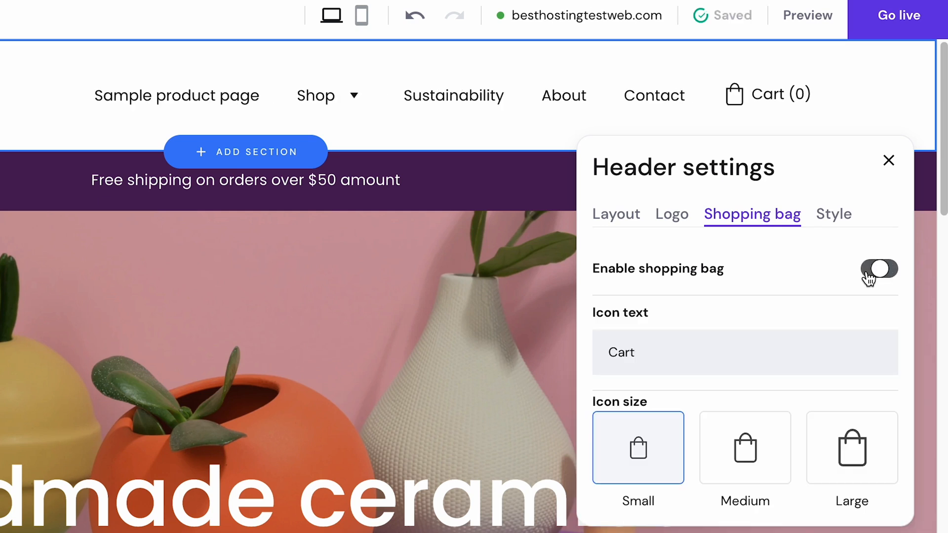
{"action": "left_click", "coordinate": [699, 355]}
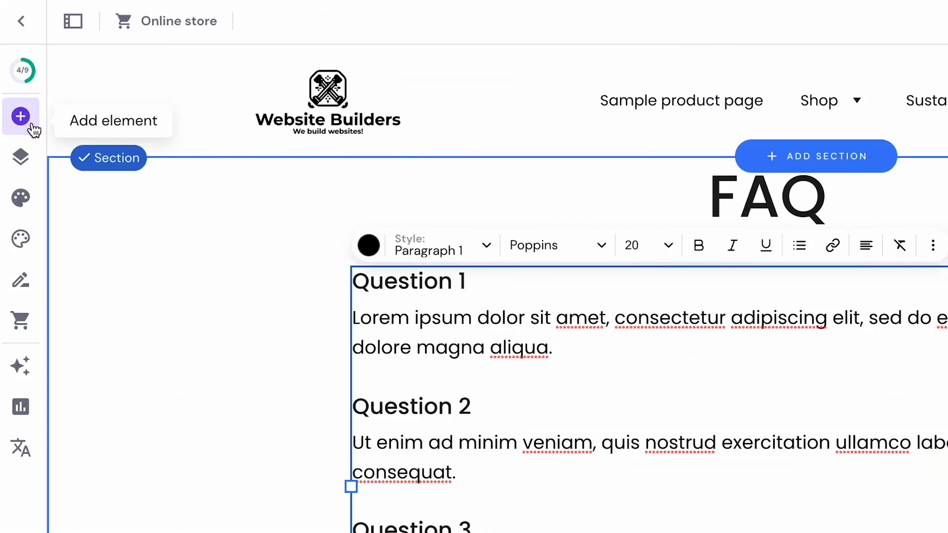
Add a Gallery element to the question section of the FAQ page
{"action": "left_click", "coordinate": [32, 127]}
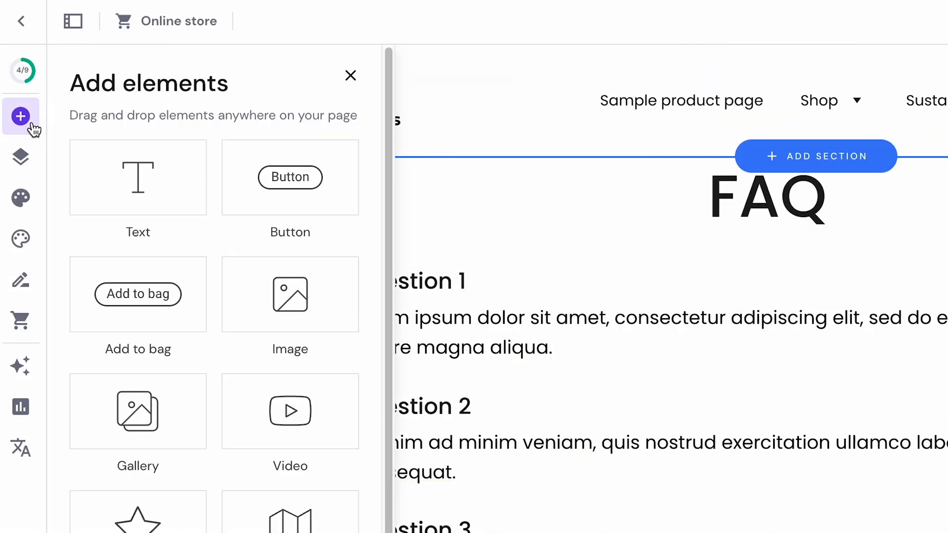
{"action": "left_click_drag", "start_coordinate": [140, 398], "coordinate": [533, 414]}
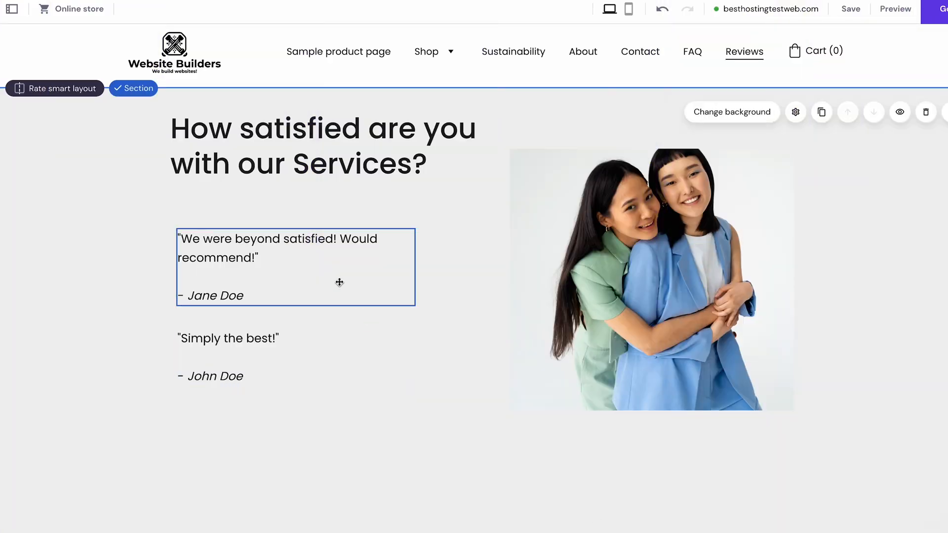
Add a Testimonials section with a two-by-two grid of photos and quotes below the existing reviews on the Reviews page
{"action": "left_click", "coordinate": [319, 261]}
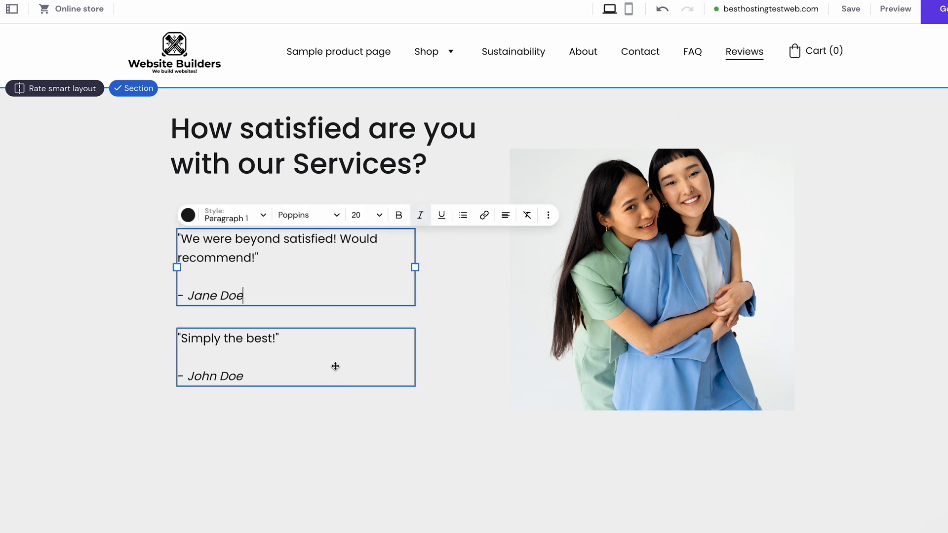
{"action": "left_click", "coordinate": [352, 419]}
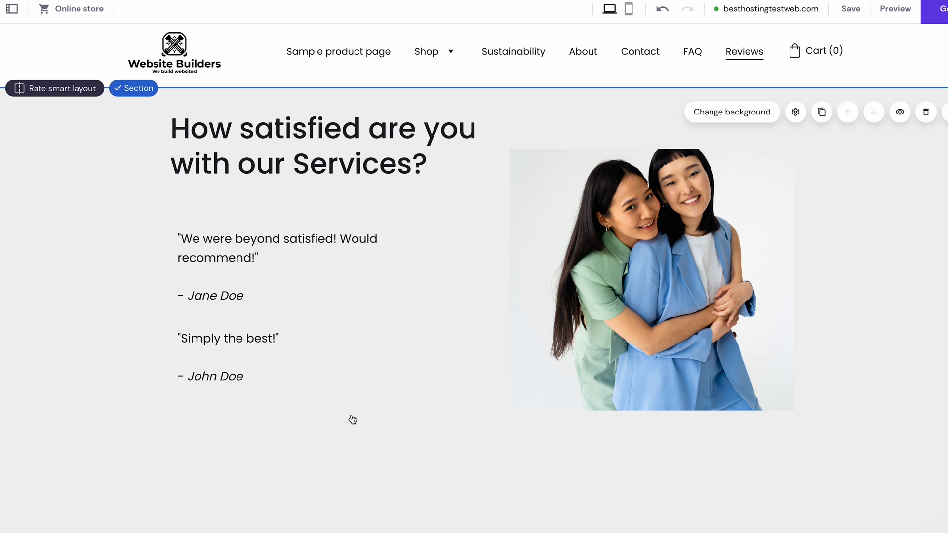
{"action": "scroll", "coordinate": [353, 420], "scroll_direction": "down", "scroll_amount": 4}
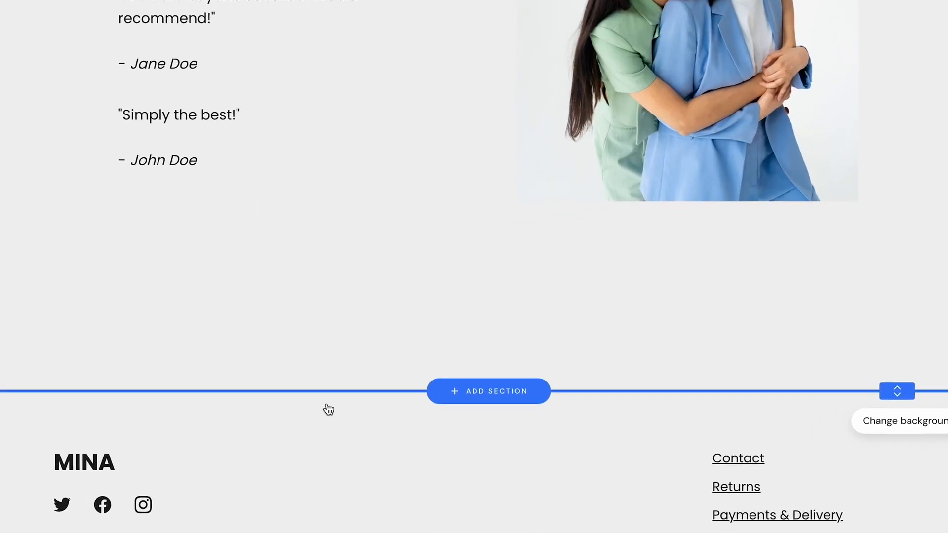
{"action": "left_click", "coordinate": [532, 387]}
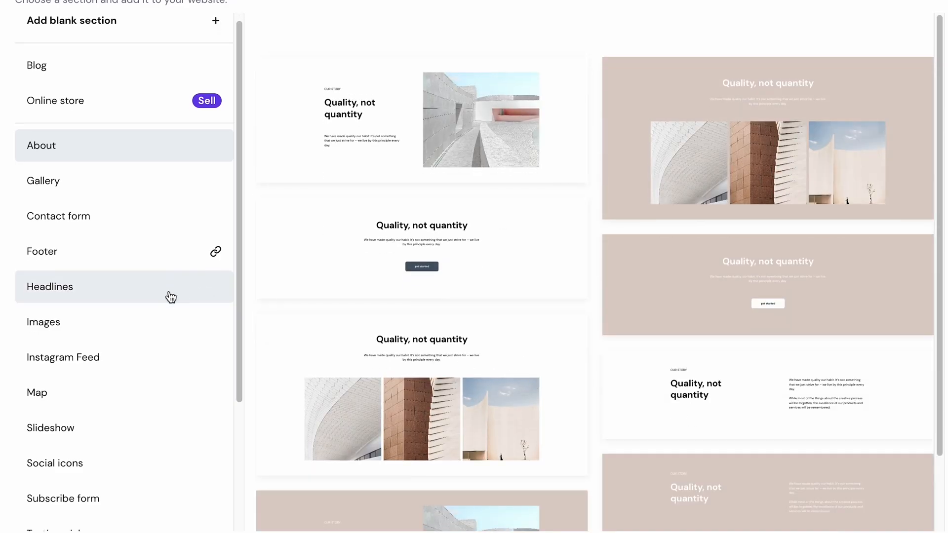
{"action": "scroll", "coordinate": [167, 295], "scroll_direction": "down", "scroll_amount": 4}
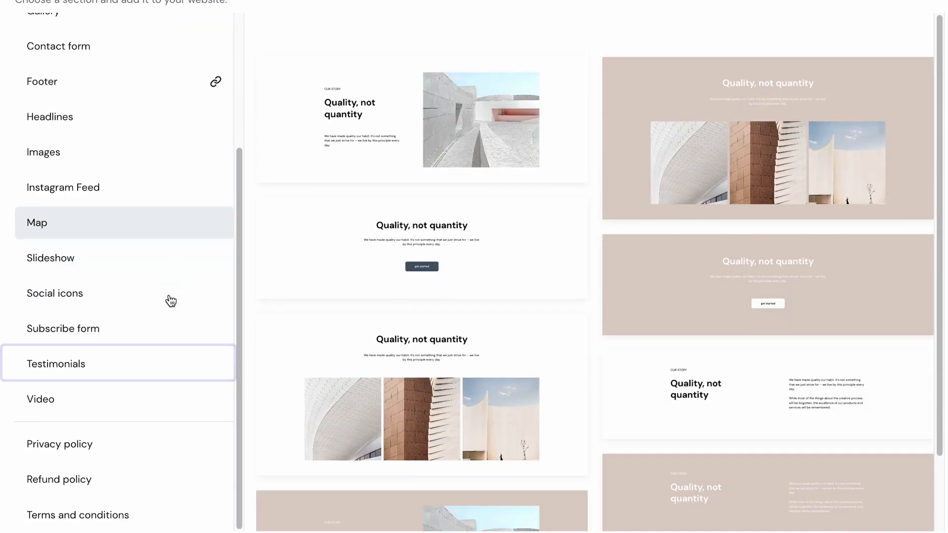
{"action": "left_click", "coordinate": [168, 364]}
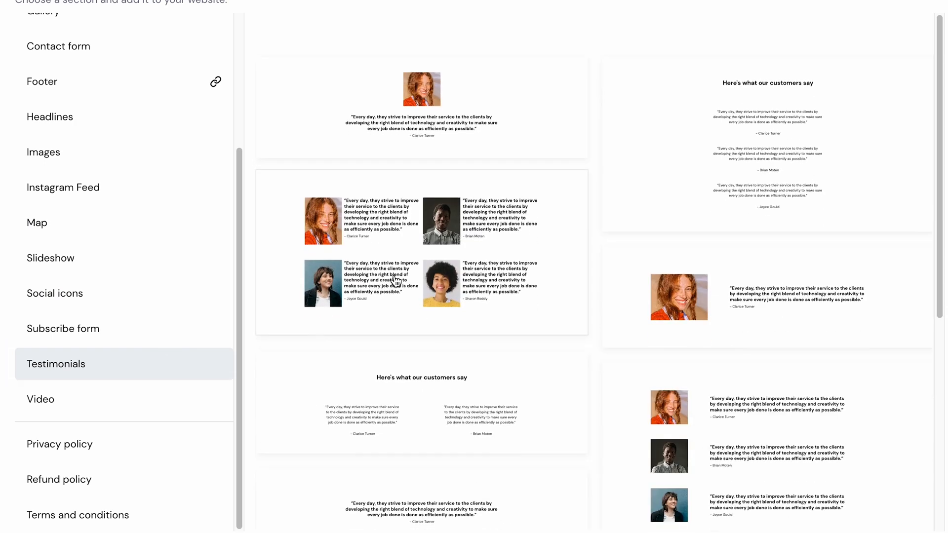
{"action": "left_click", "coordinate": [499, 242]}
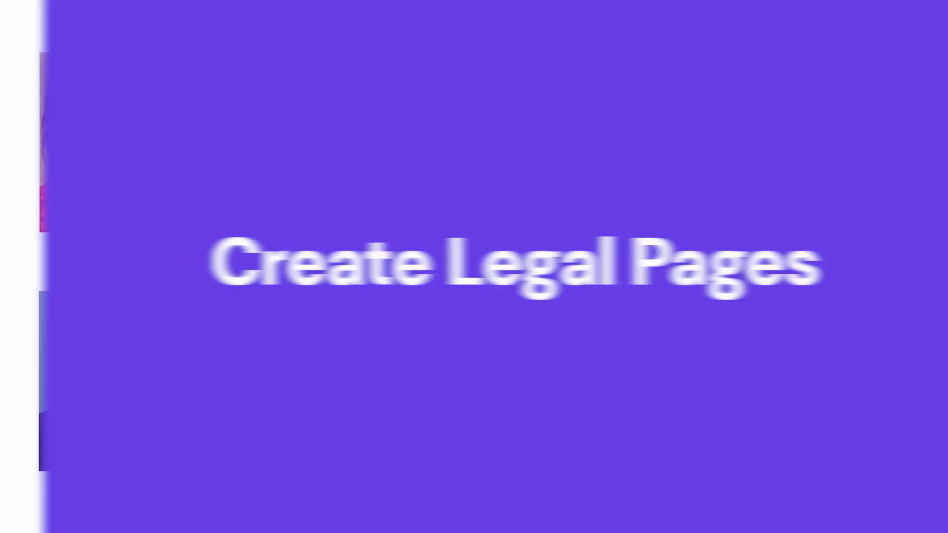